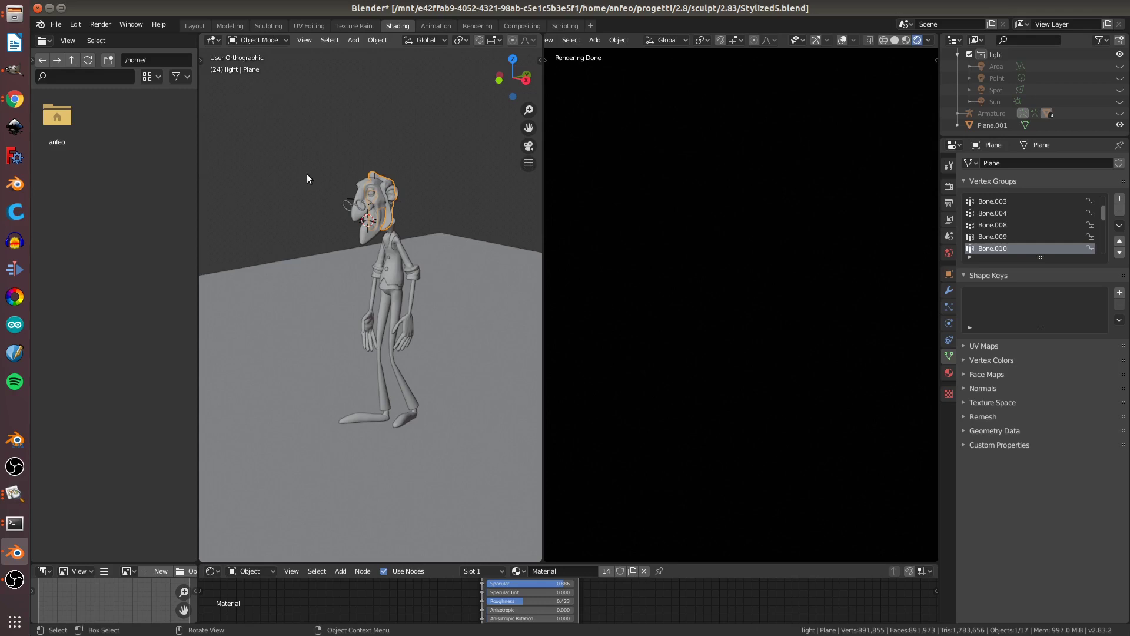
Step: Browse the light types available in the Add menu
key("shift+a")
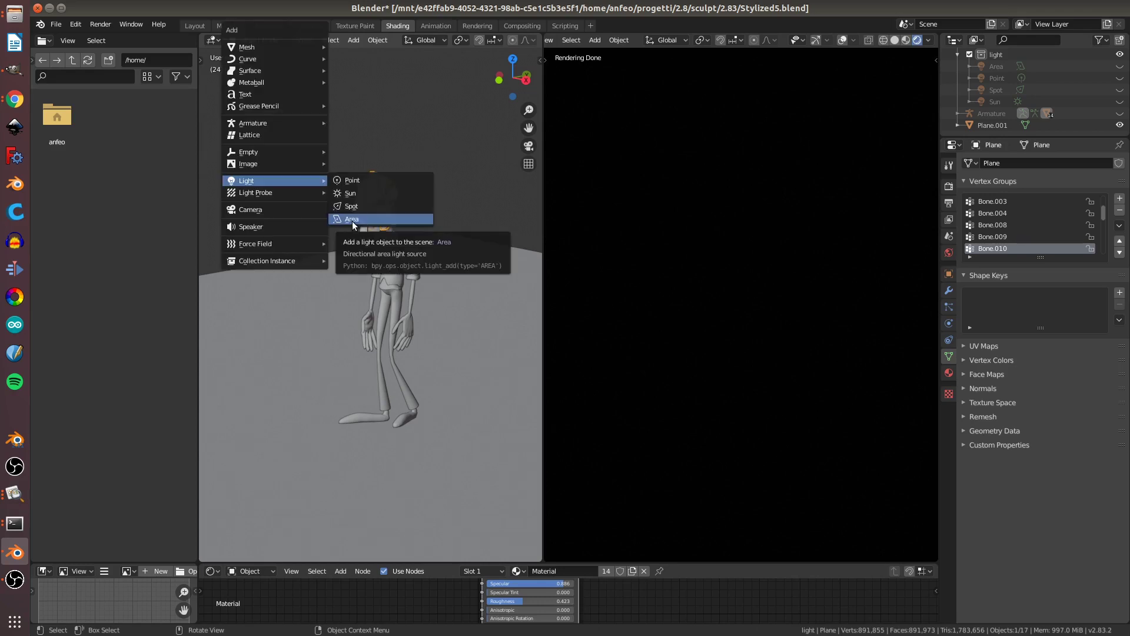
mouse_move(246, 180)
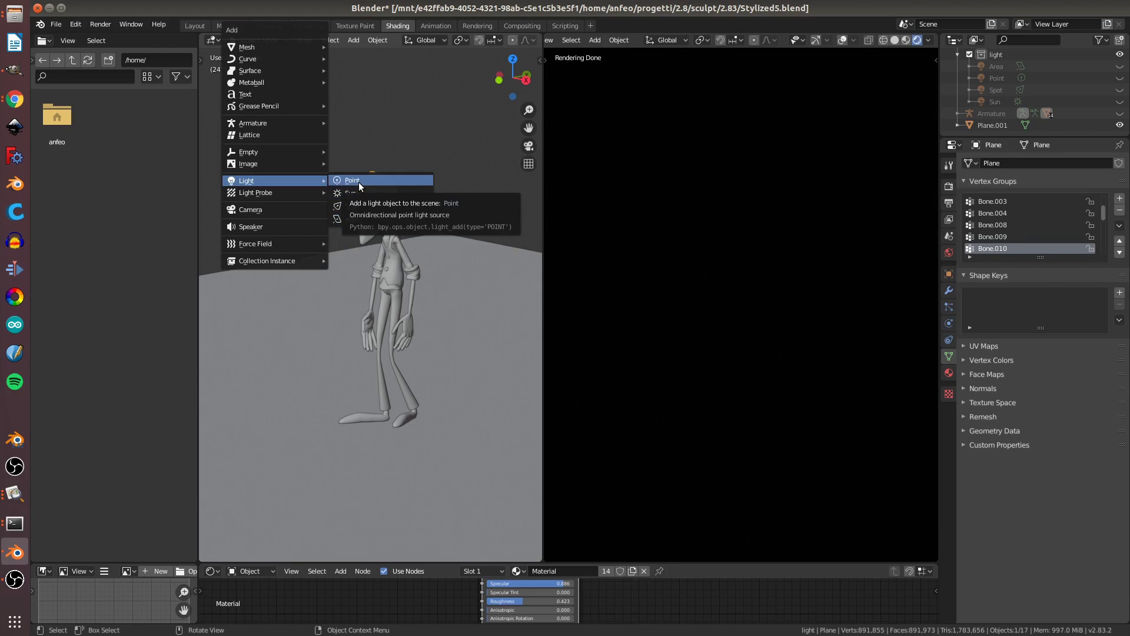
left_click(355, 40)
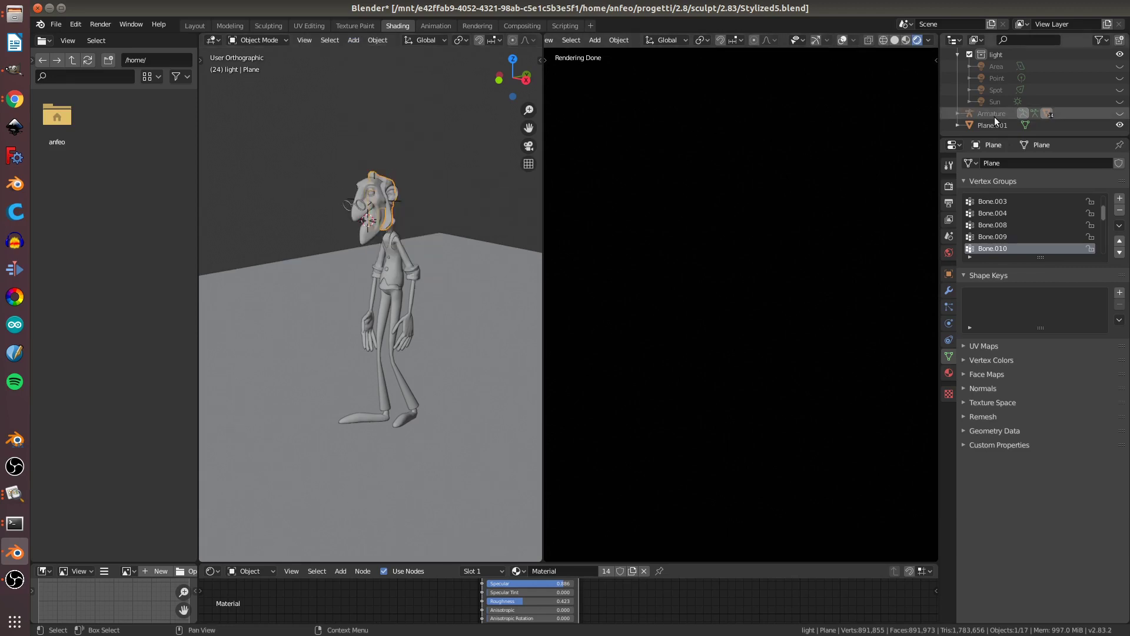
scroll(990, 87, "up", 1)
scroll(995, 84, "up", 1)
scroll(995, 83, "down", 2)
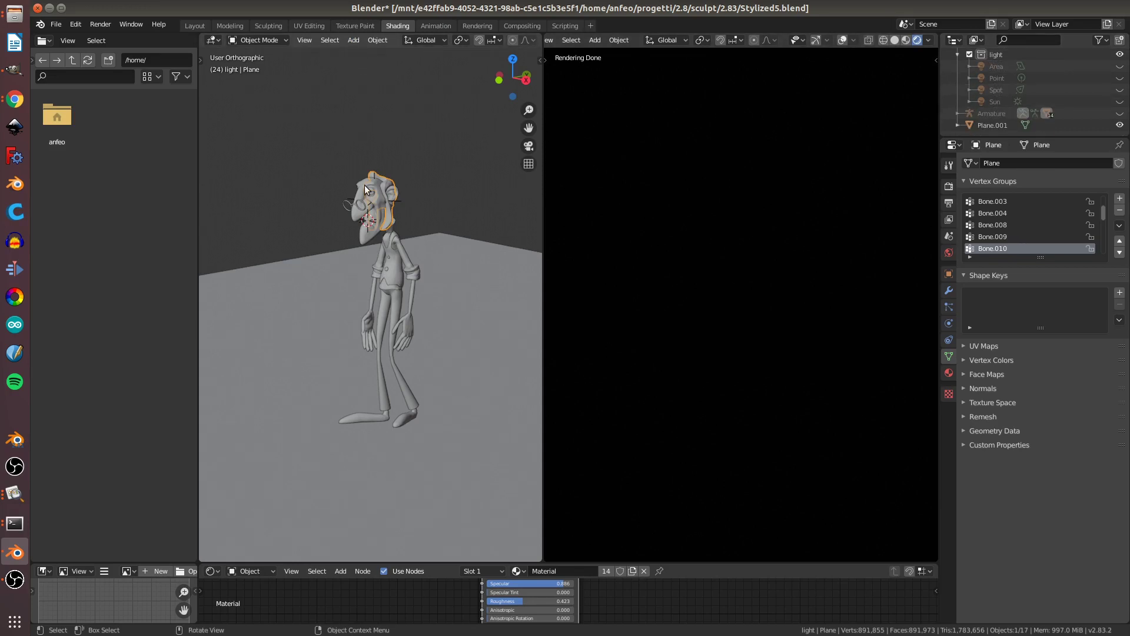
Step: Make the Point light visible, select it, and compare its settings with the Spot light
left_click(1120, 78)
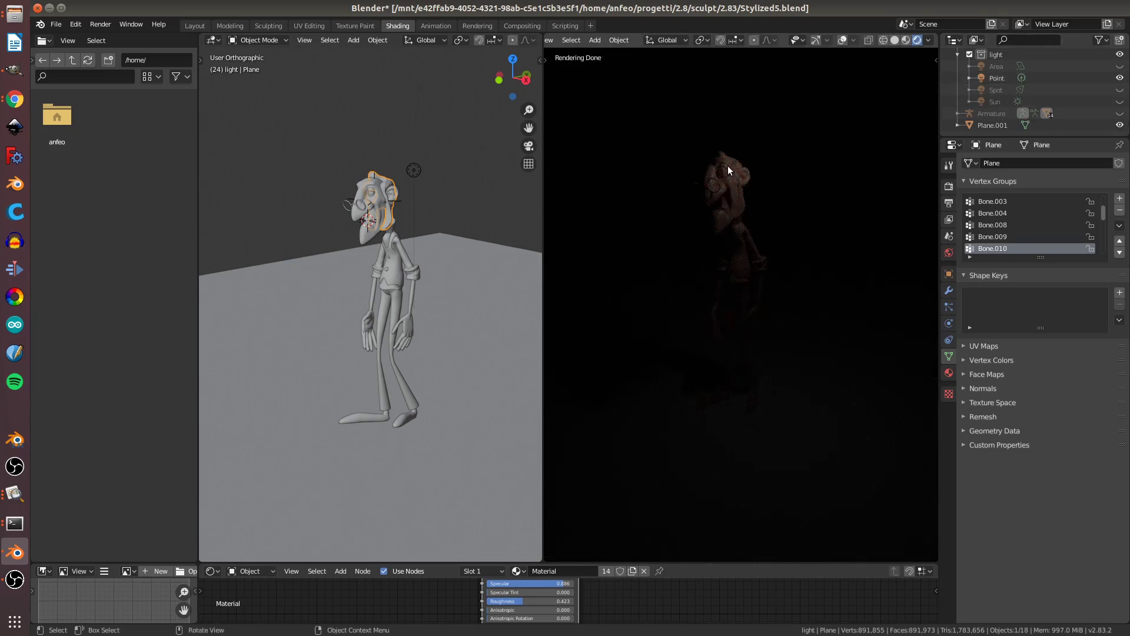
mouse_move(357, 203)
middle_mouse_down()
mouse_move(428, 176)
mouse_move(360, 181)
middle_mouse_up()
left_click(428, 175)
scroll(412, 176, "up", 2)
scroll(415, 177, "up", 3)
scroll(415, 176, "up", 2)
scroll(422, 175, "down", 2)
scroll(421, 175, "down", 3)
mouse_move(382, 177)
middle_mouse_down()
mouse_move(361, 190)
mouse_move(377, 185)
middle_mouse_up()
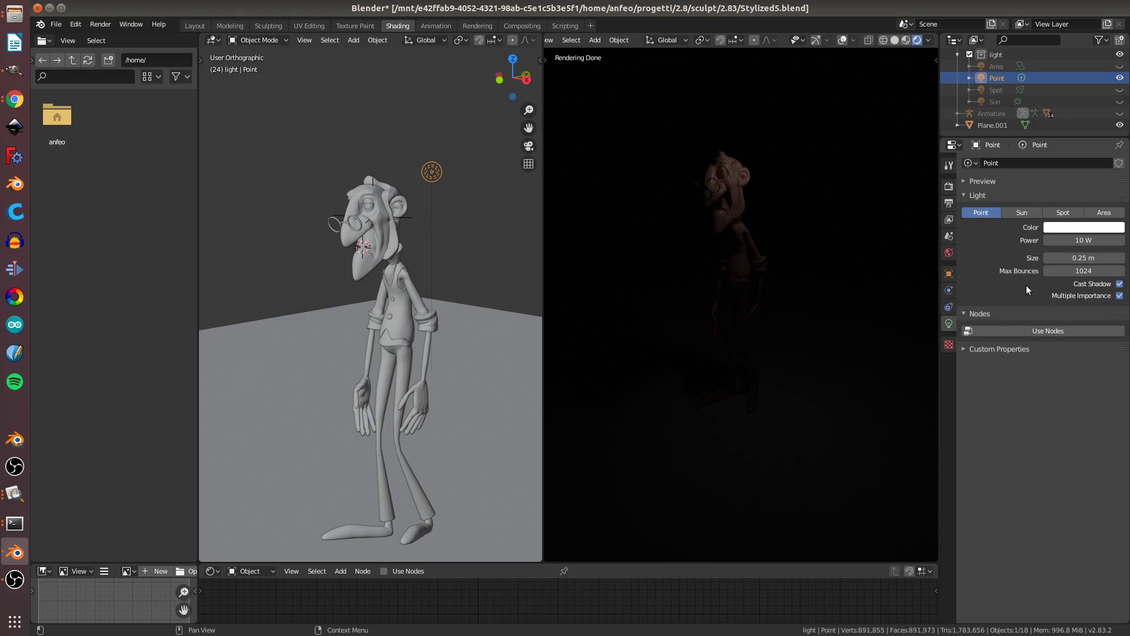
left_click(991, 91)
left_click(988, 77)
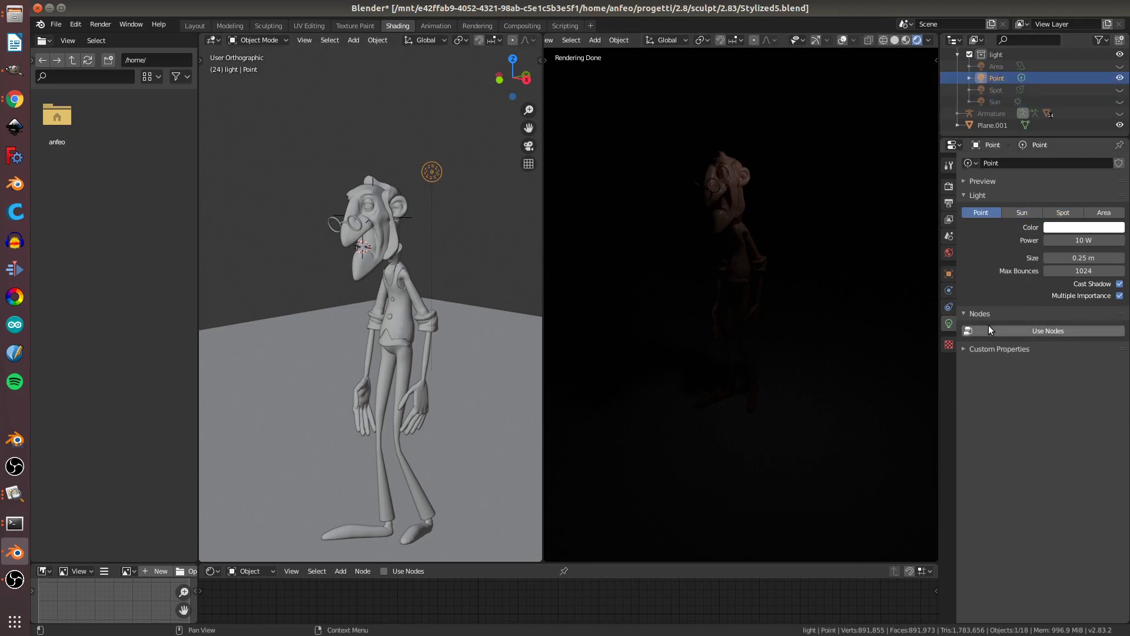
left_click(15, 98)
left_click(114, 70)
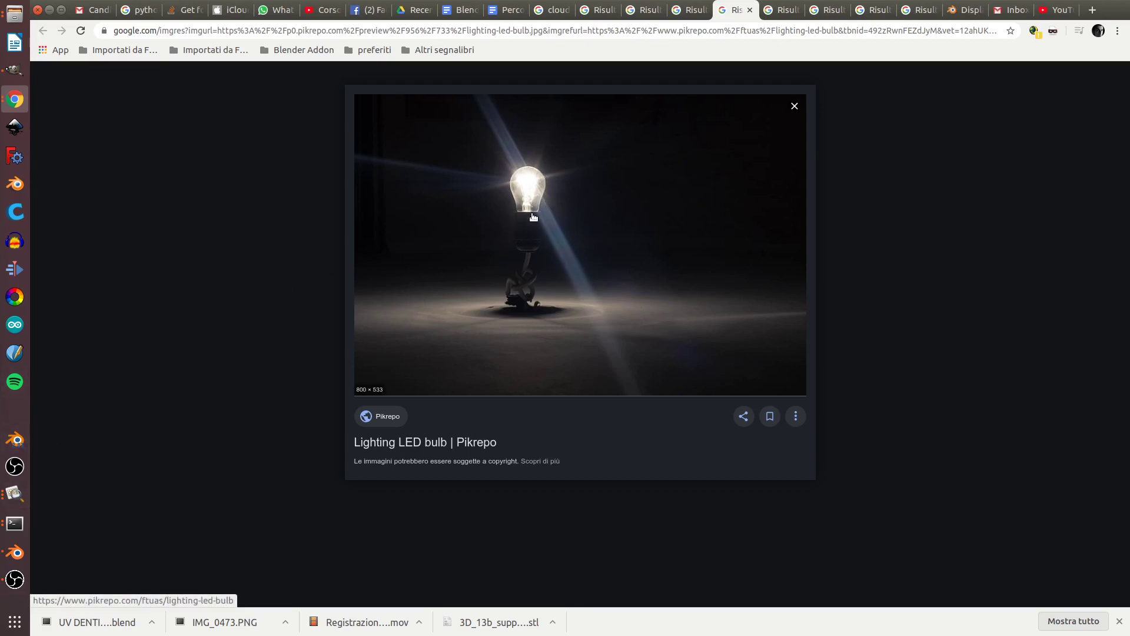
left_click(15, 552)
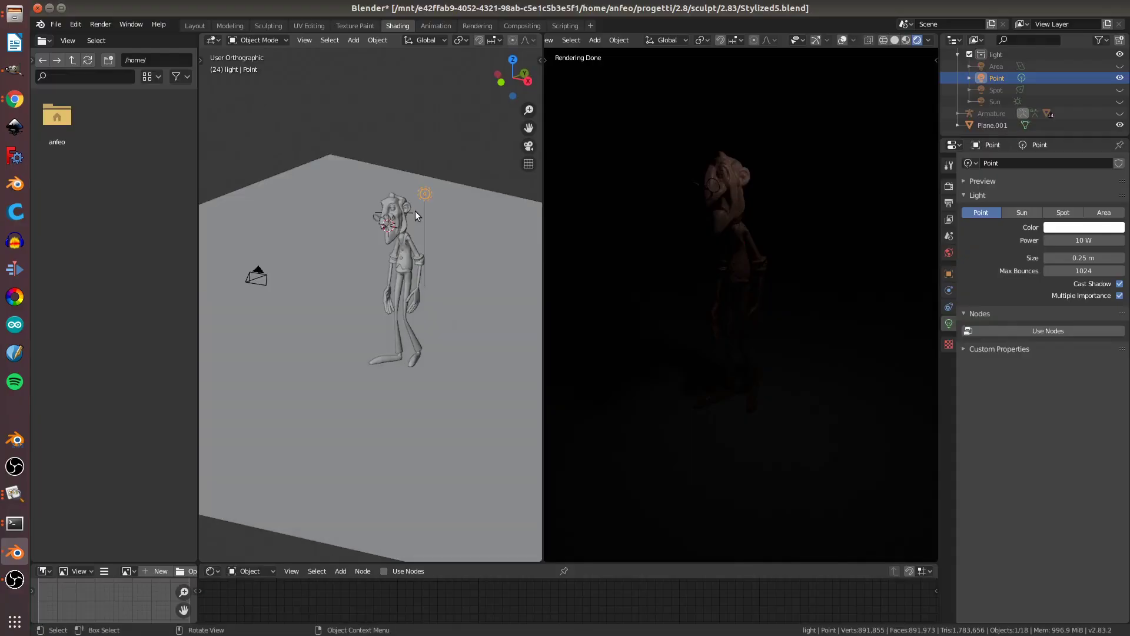
Step: Move the point light up beside the old man's head and orbit to check its placement
key("g")
left_click(330, 234)
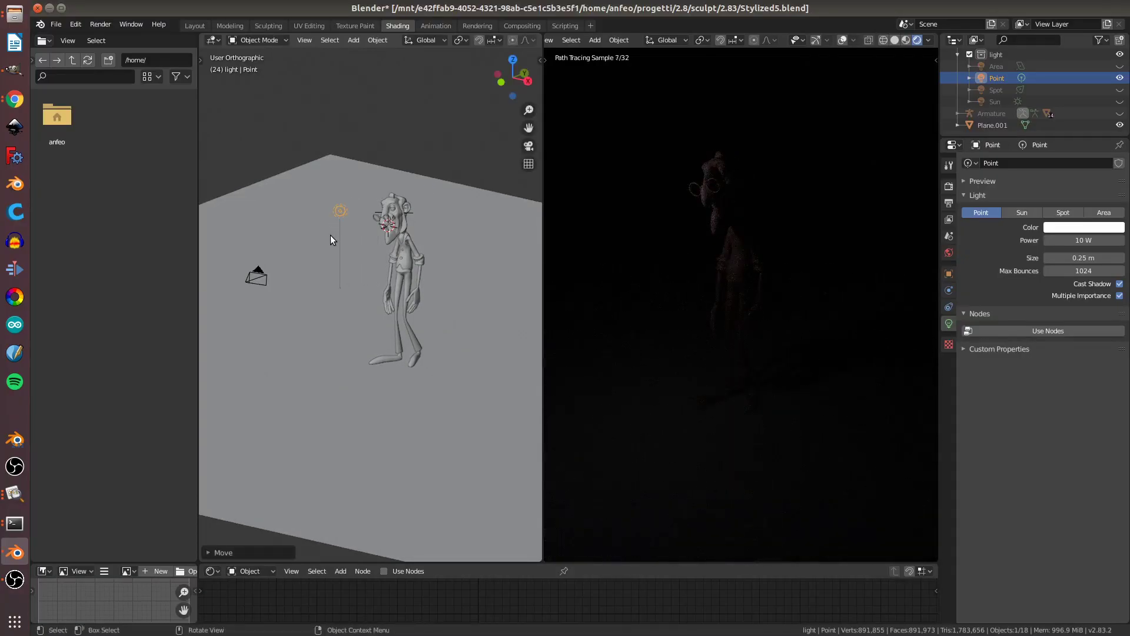
key("g")
left_click(457, 227)
mouse_move(457, 227)
middle_mouse_down()
mouse_move(340, 246)
mouse_move(725, 376)
middle_mouse_up()
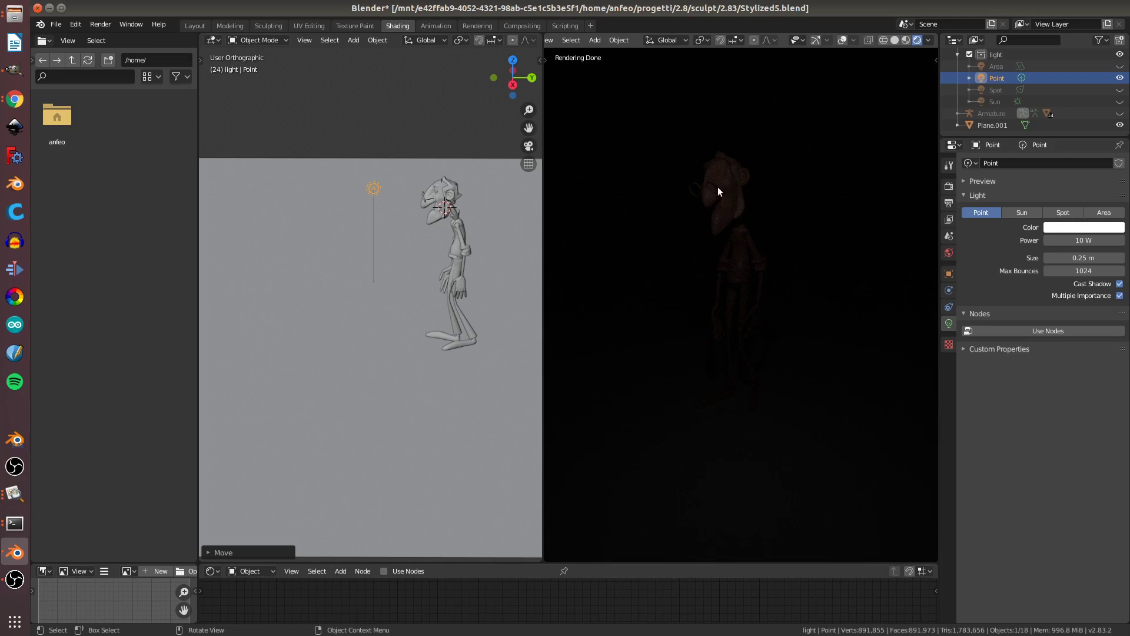
mouse_move(462, 213)
middle_mouse_down()
mouse_move(391, 235)
mouse_move(397, 206)
middle_mouse_up()
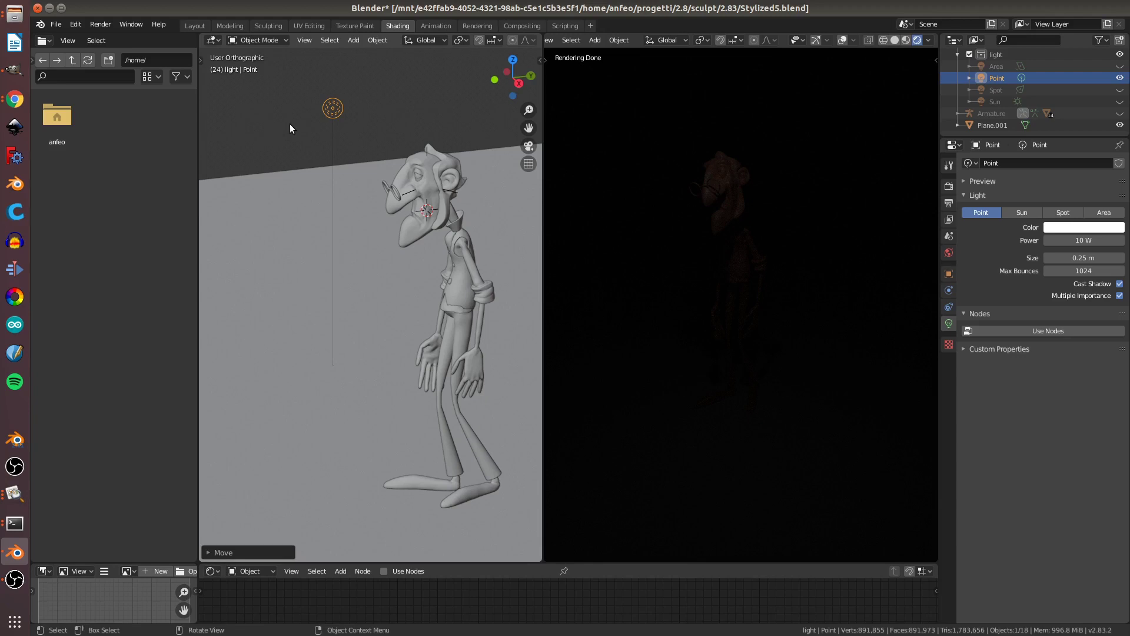
Step: Tint the point light a pale warm peach, keeping its Power at 10 W
left_click(1074, 228)
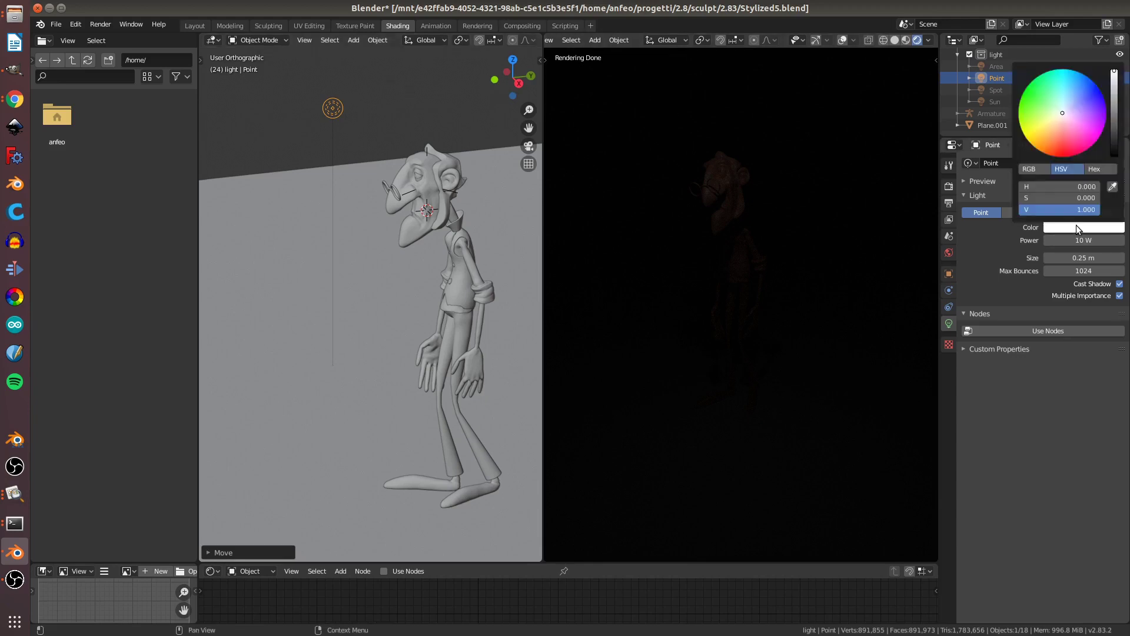
left_click(1057, 118)
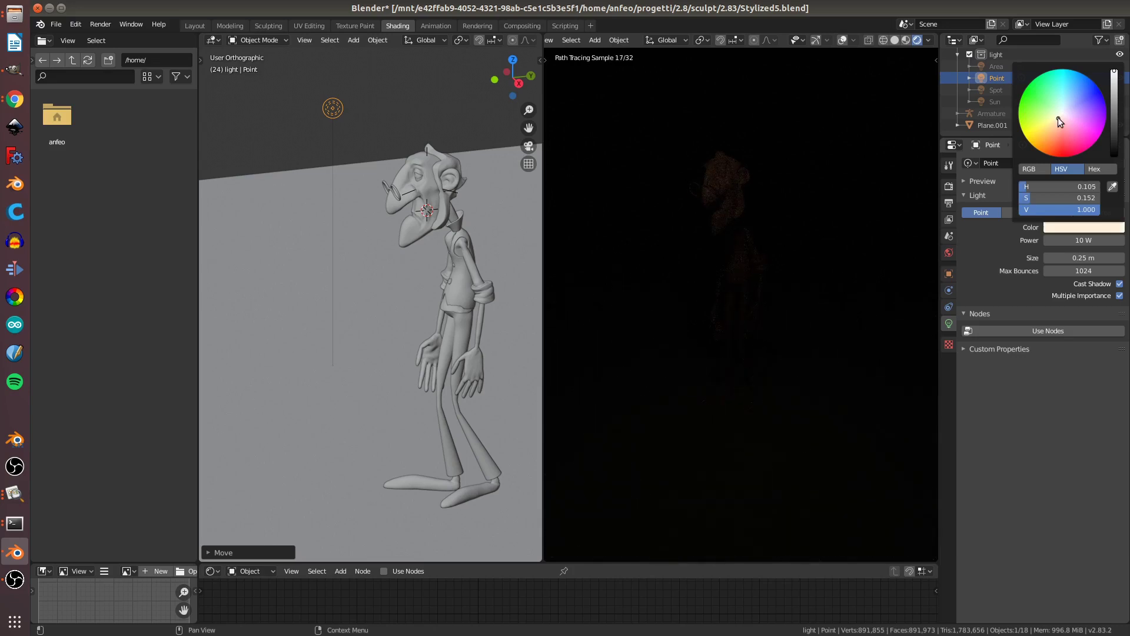
mouse_move(1057, 118)
left_mouse_down()
mouse_move(1028, 85)
mouse_move(1060, 120)
left_mouse_up()
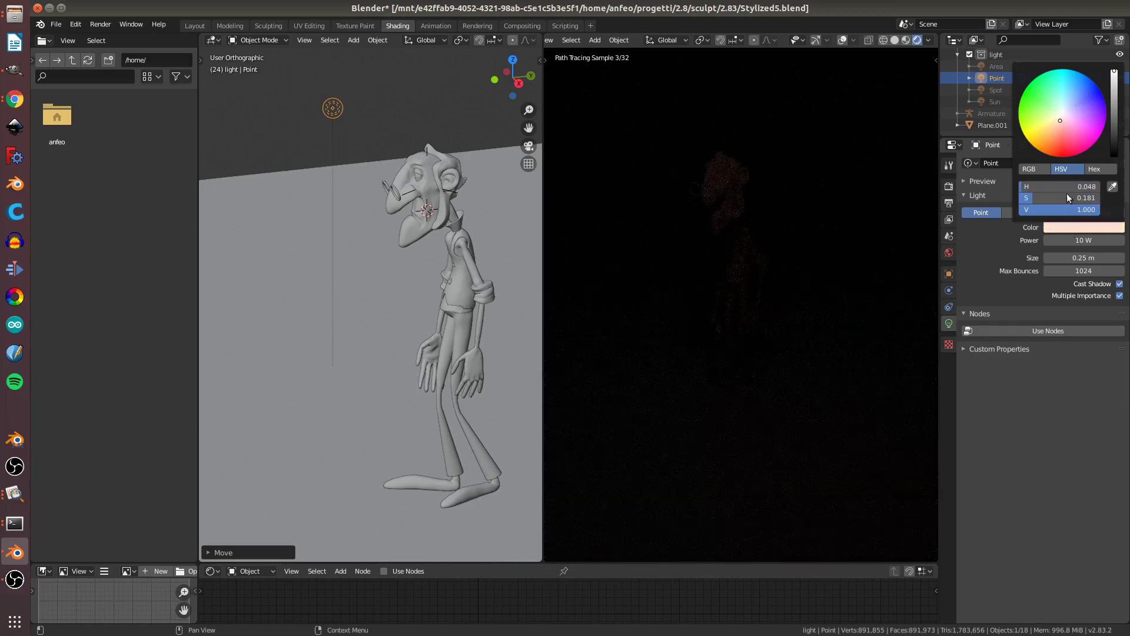
left_click(1077, 241)
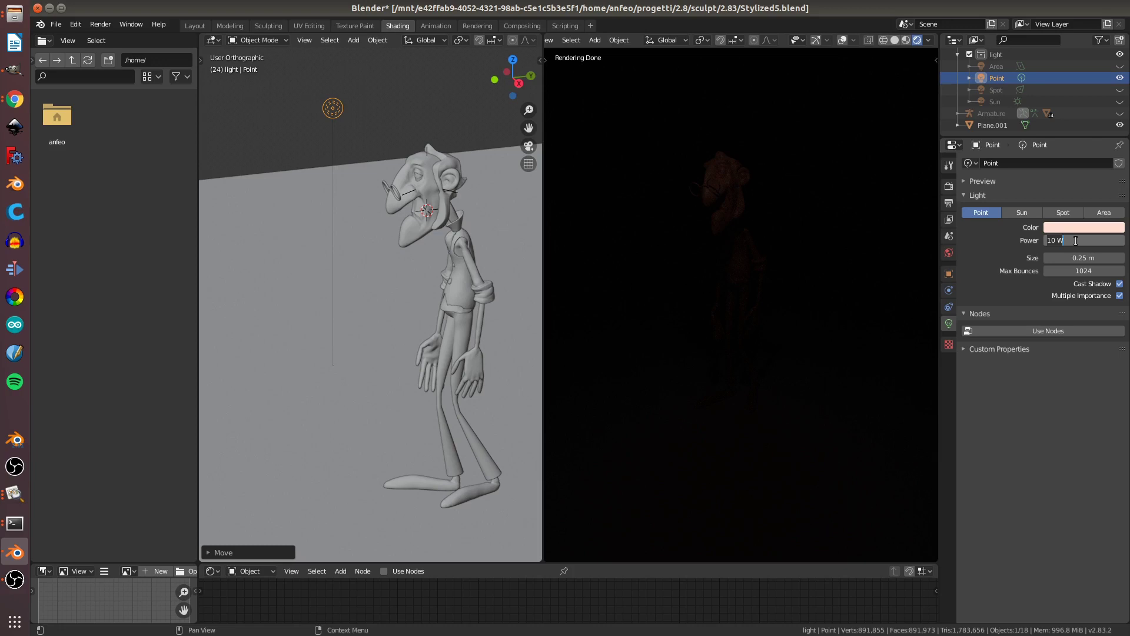
Step: Show the torso mesh's transform in the N sidebar (0.868 × 0.836 × 2.06 m) and widen the viewport
key("Return")
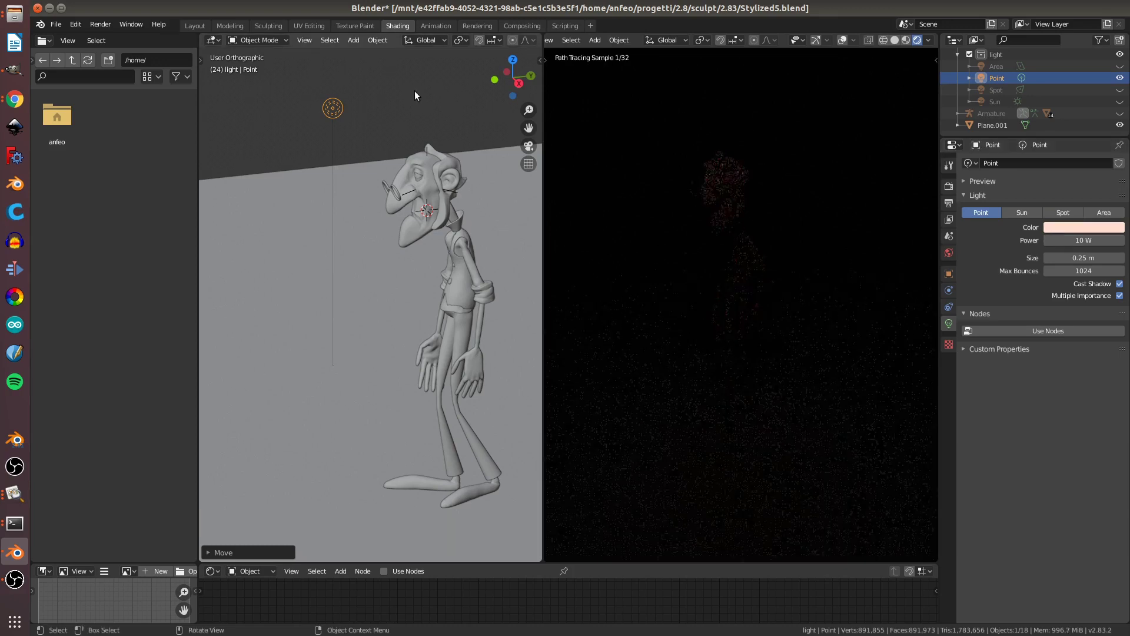
left_click(541, 57)
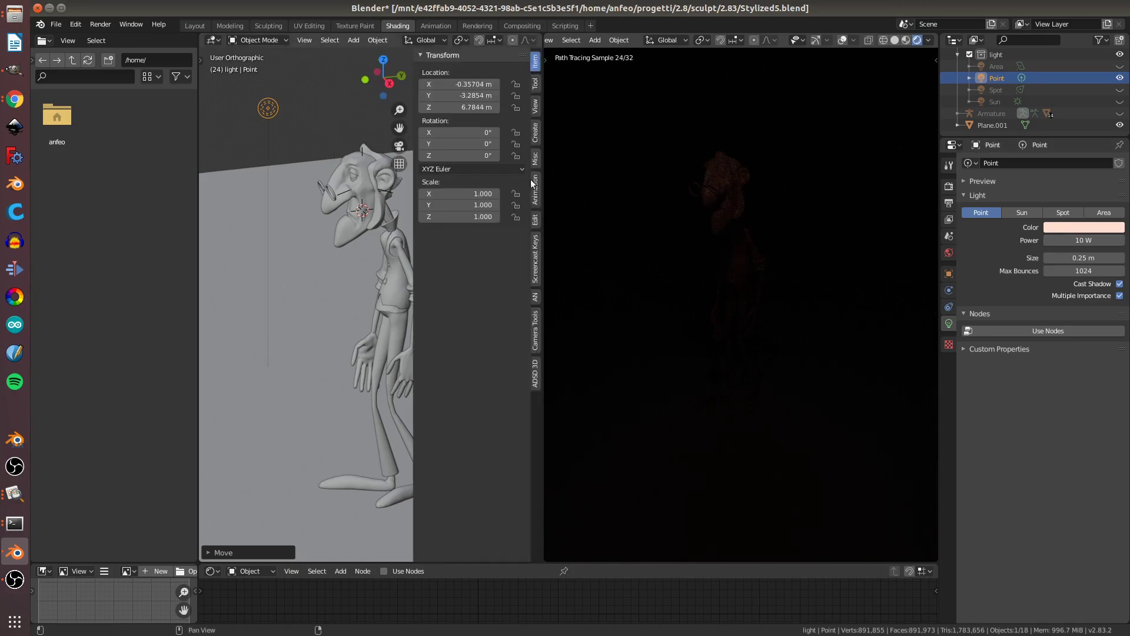
left_click(535, 112)
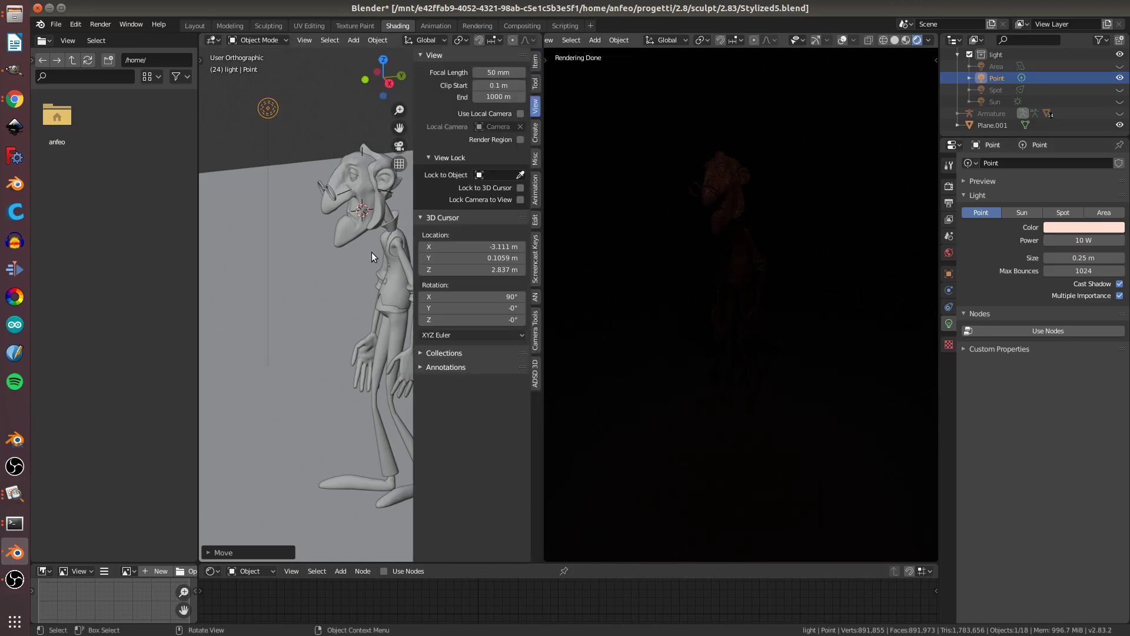
left_click(384, 278)
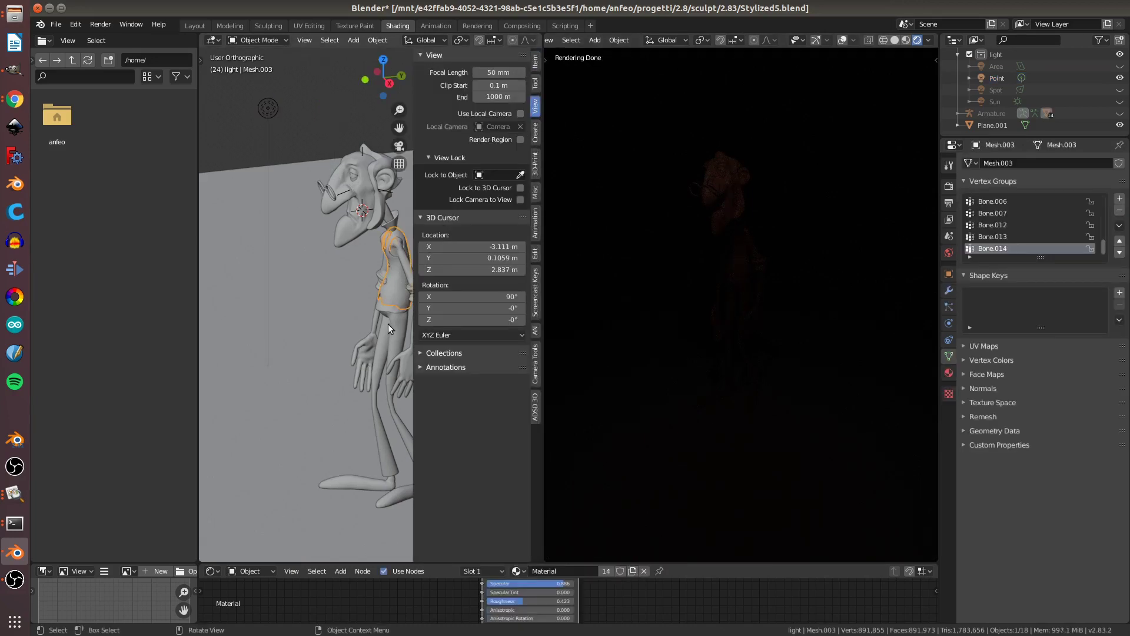
left_click(535, 62)
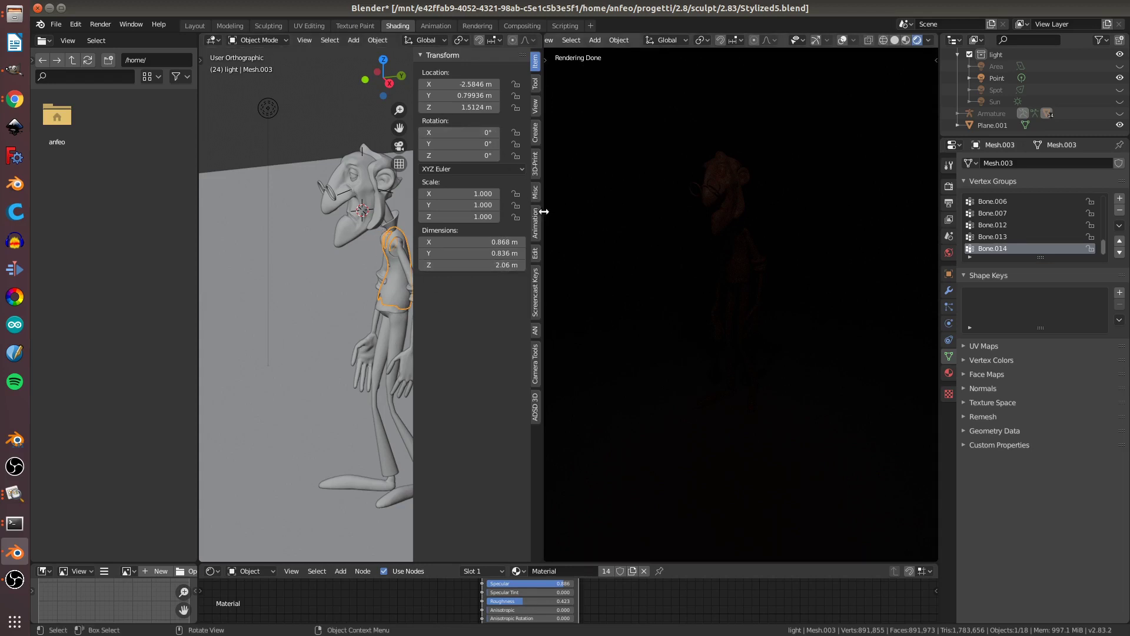
left_click_drag(543, 211, 615, 216)
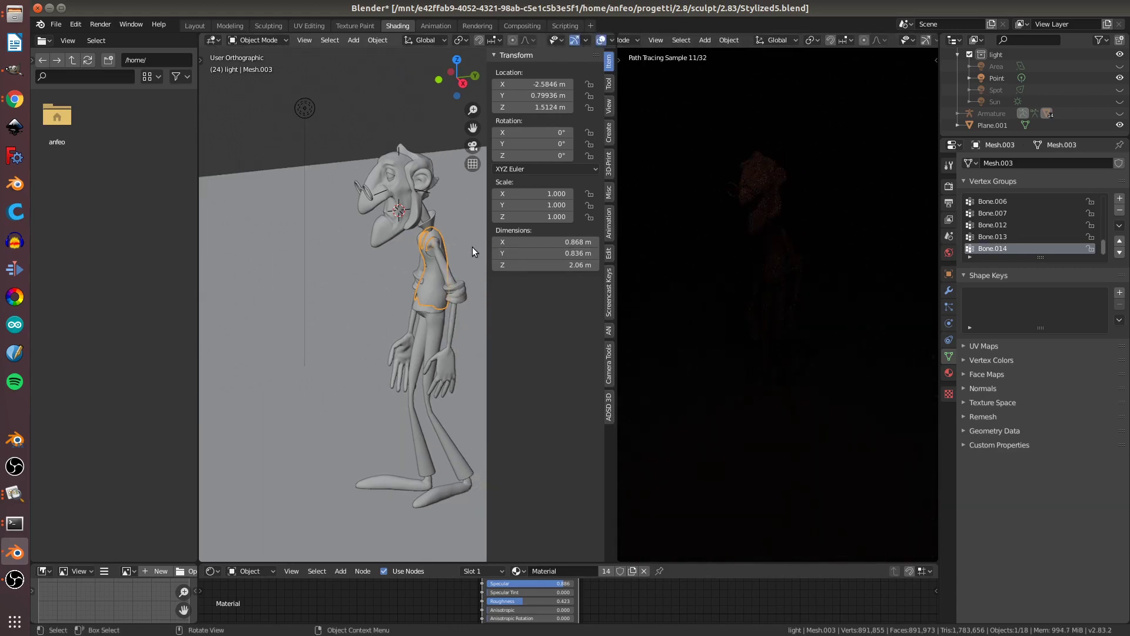
mouse_move(419, 266)
middle_mouse_down()
mouse_move(400, 272)
mouse_move(390, 217)
middle_mouse_up()
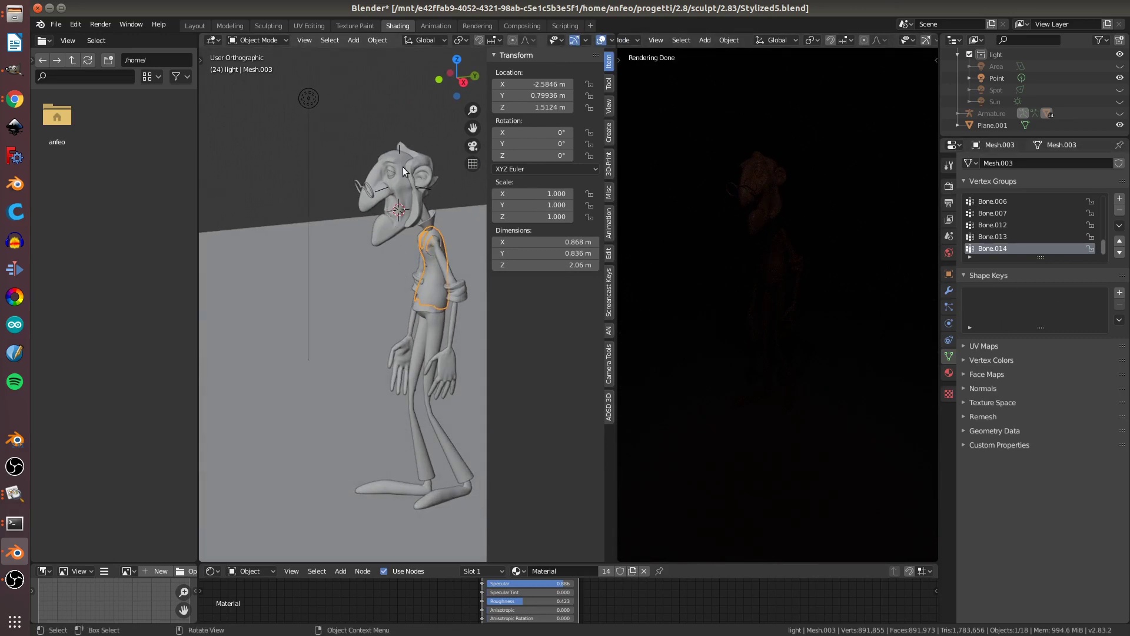
Step: Measure the character from head to feet with the Measure tool
key("t")
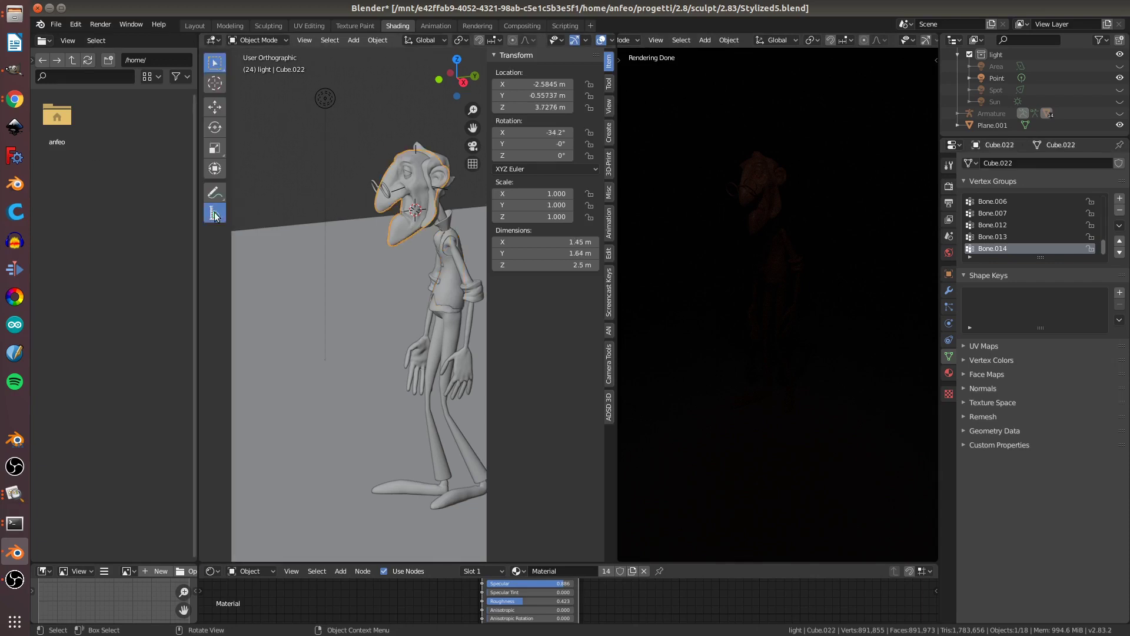
left_click_drag(405, 146, 452, 502)
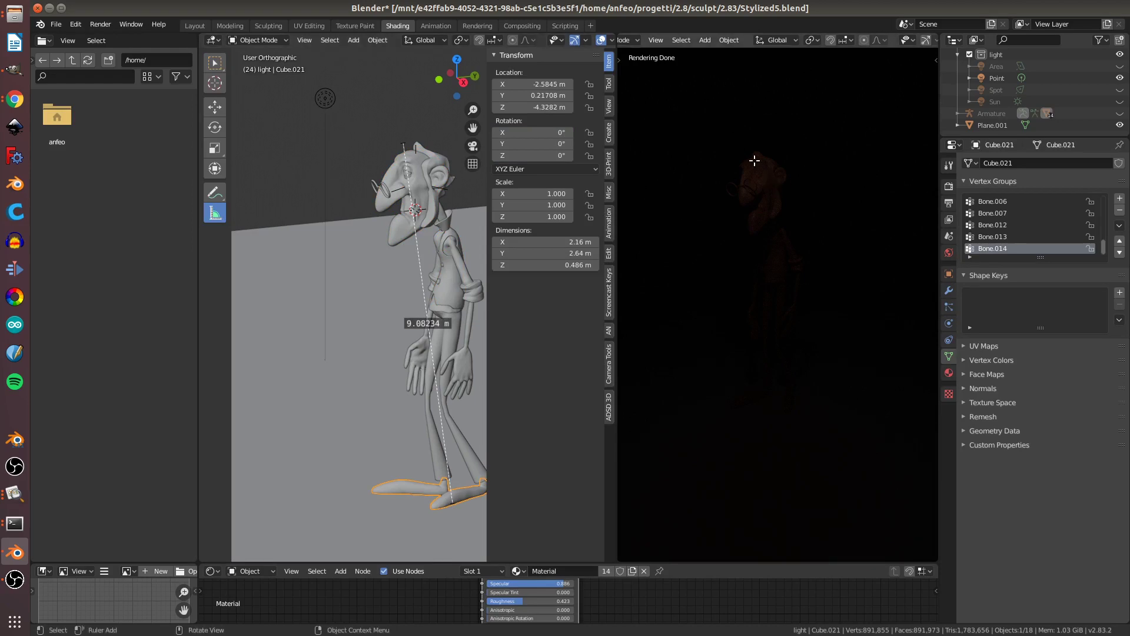
scroll(352, 238, "down", 3)
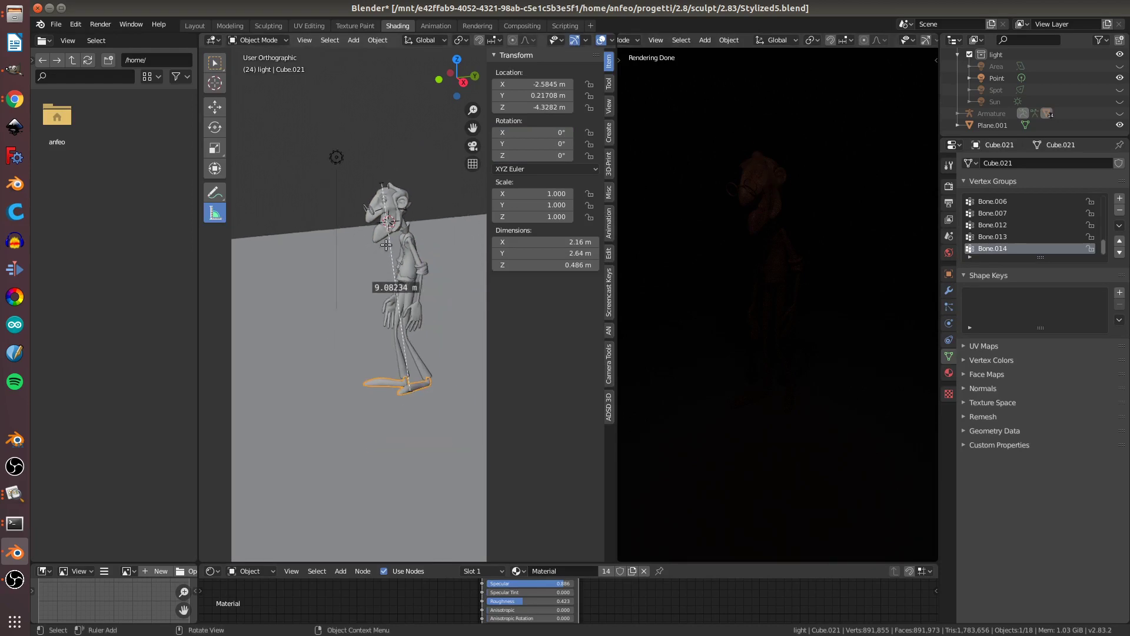
left_click(215, 62)
mouse_move(359, 276)
middle_mouse_down()
mouse_move(429, 307)
mouse_move(393, 304)
mouse_move(405, 319)
middle_mouse_up()
scroll(404, 319, "up", 4)
Step: Put the 3D cursor at the character's feet as pivot and scale the whole scene down
right_click(412, 318, "shift")
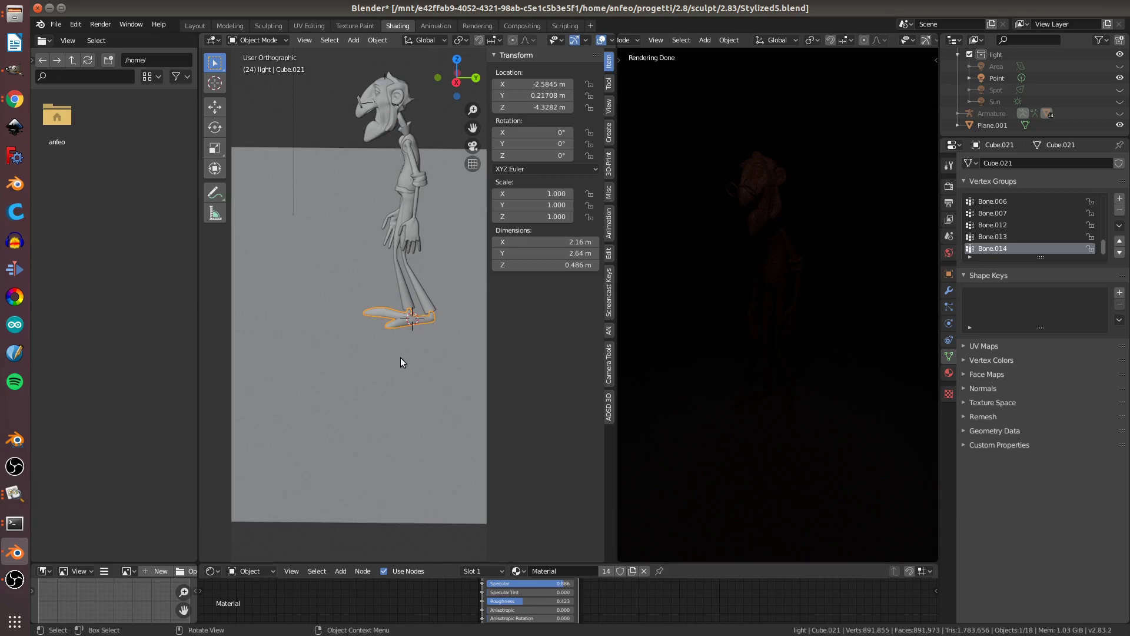
mouse_move(418, 196)
middle_mouse_down()
mouse_move(380, 333)
mouse_move(435, 129)
middle_mouse_up()
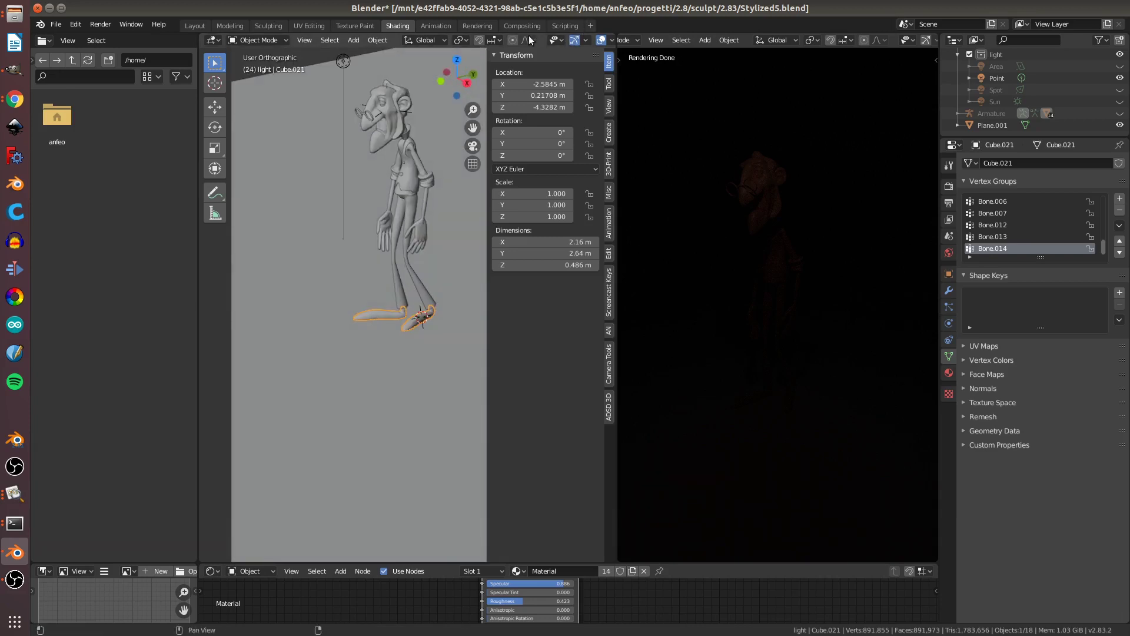
left_click(463, 41)
left_click(489, 89)
key("a")
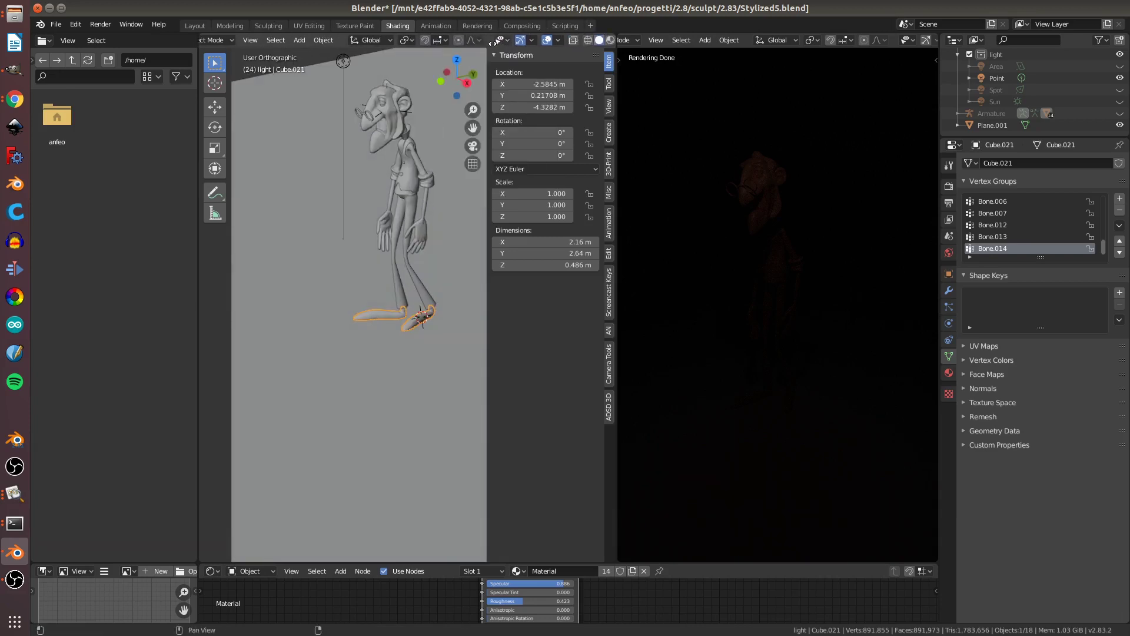
key("s")
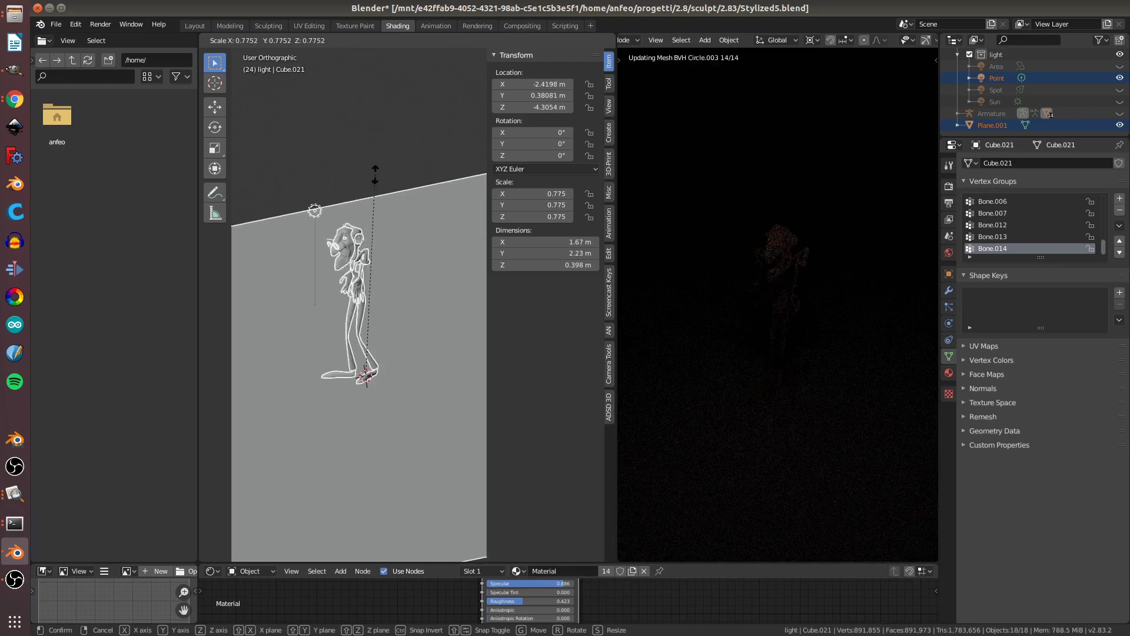
left_click(372, 174)
Step: Scale the armature to 0.207 and select the point light
left_click(352, 258, "shift")
key("s")
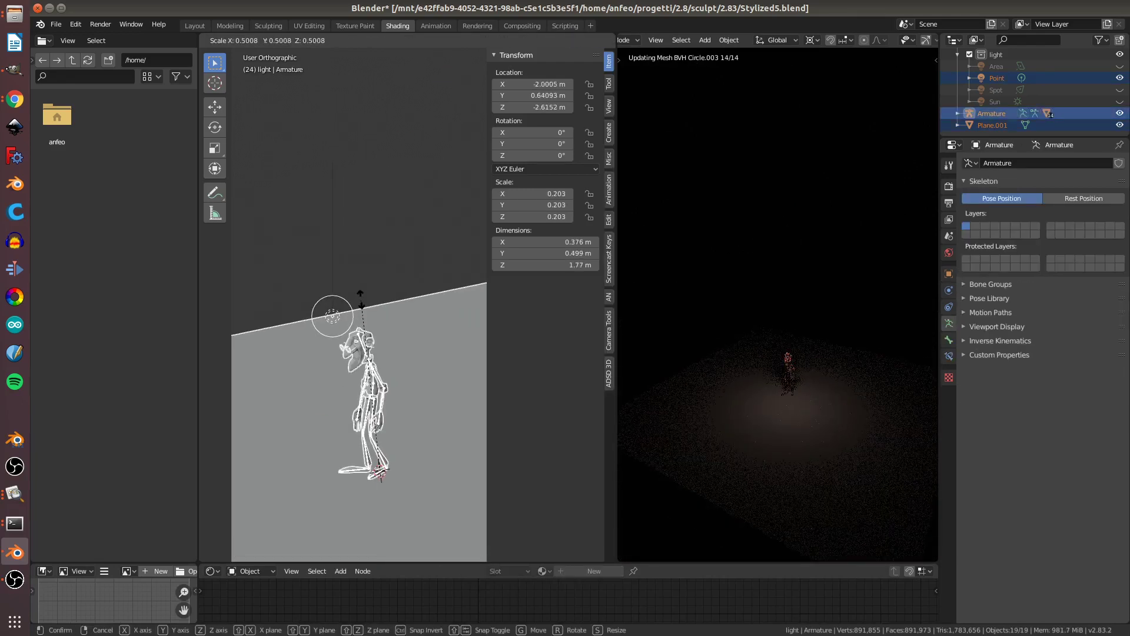
left_click(342, 291)
scroll(345, 236, "up", 2)
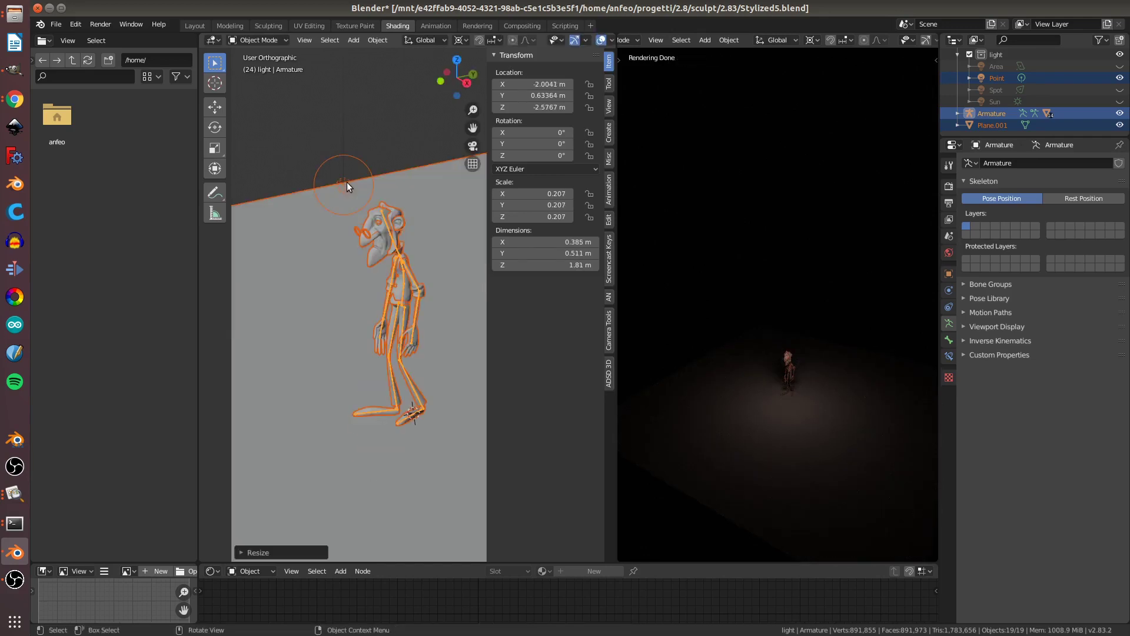
left_click(344, 178)
scroll(344, 212, "up", 3)
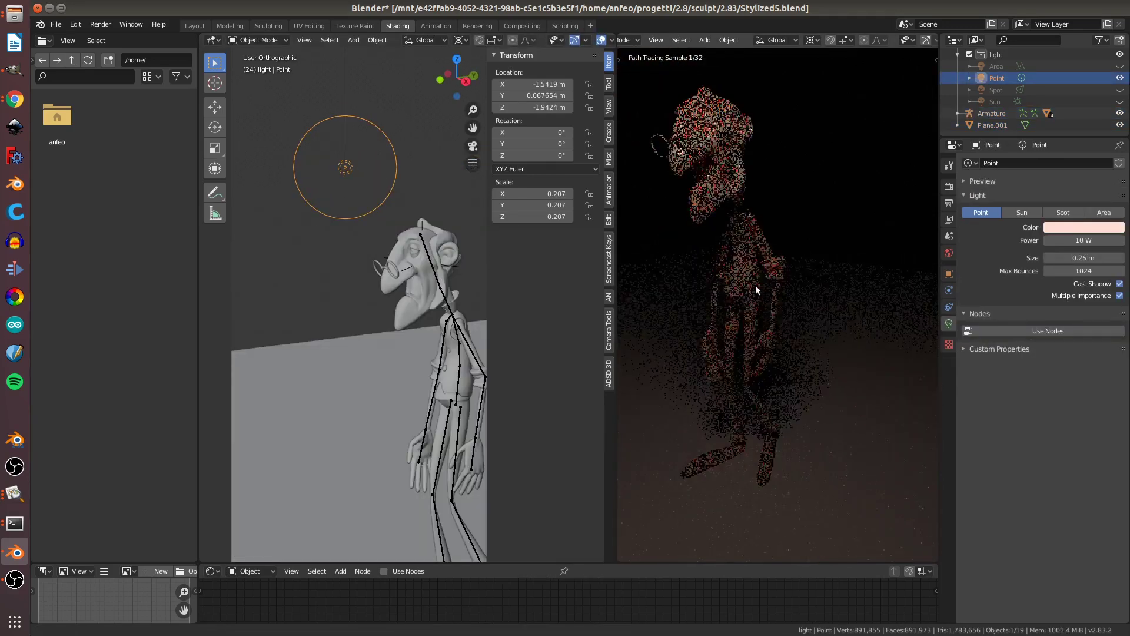
Step: Raise the point light's power to 50 W and move it nearer the old man
middle_click_drag(769, 289, 750, 285)
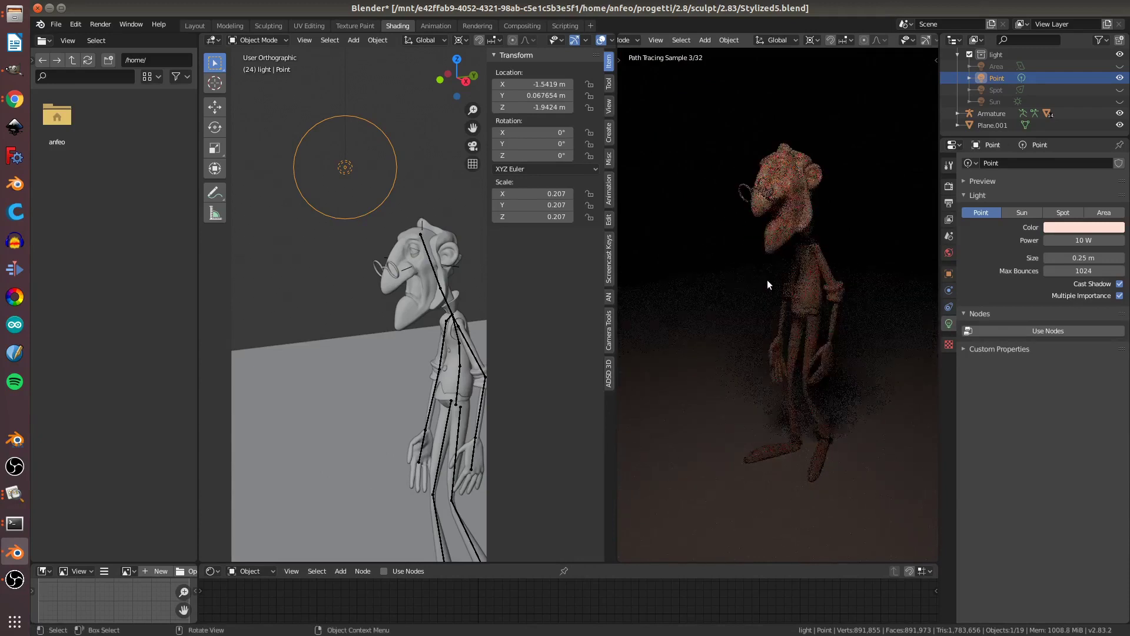
scroll(767, 279, "down", 3)
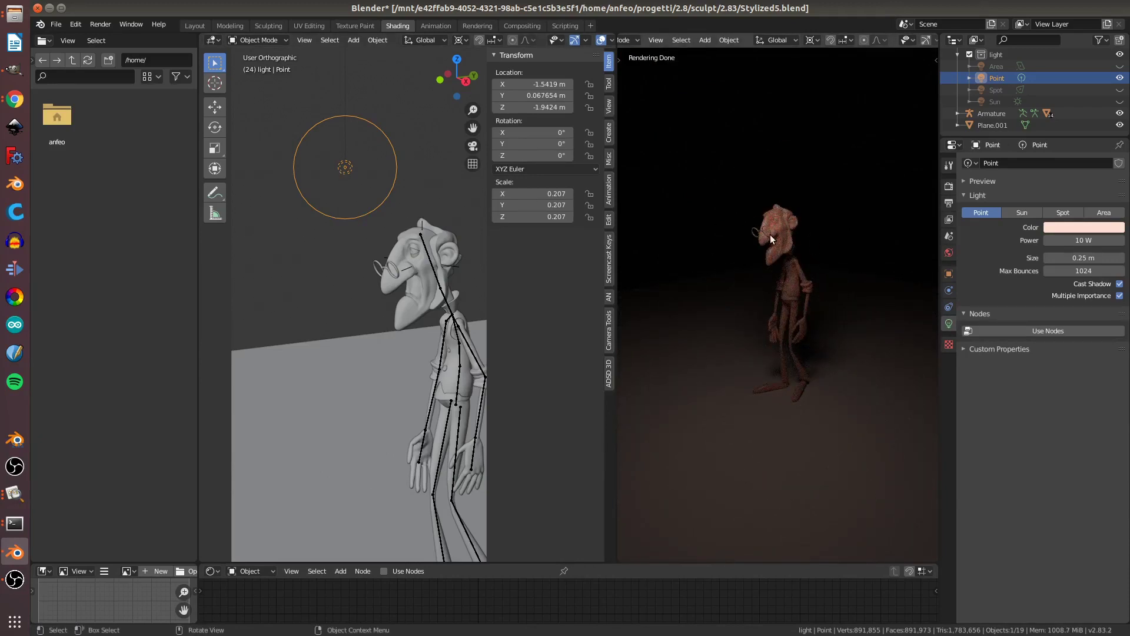
left_click(1077, 237)
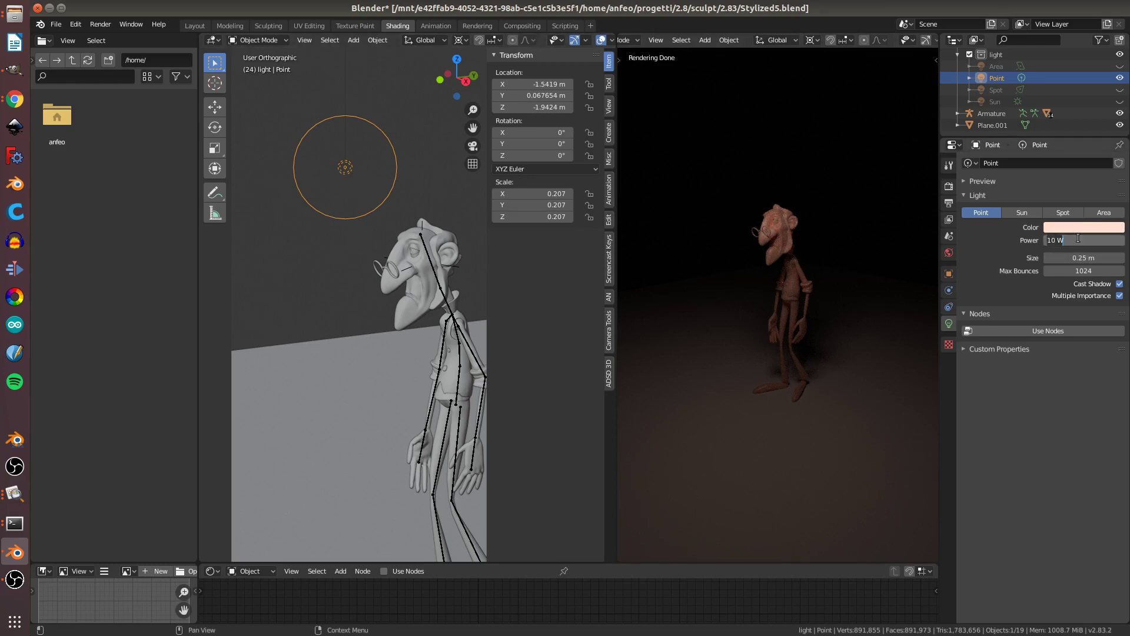
type("50")
key("Return")
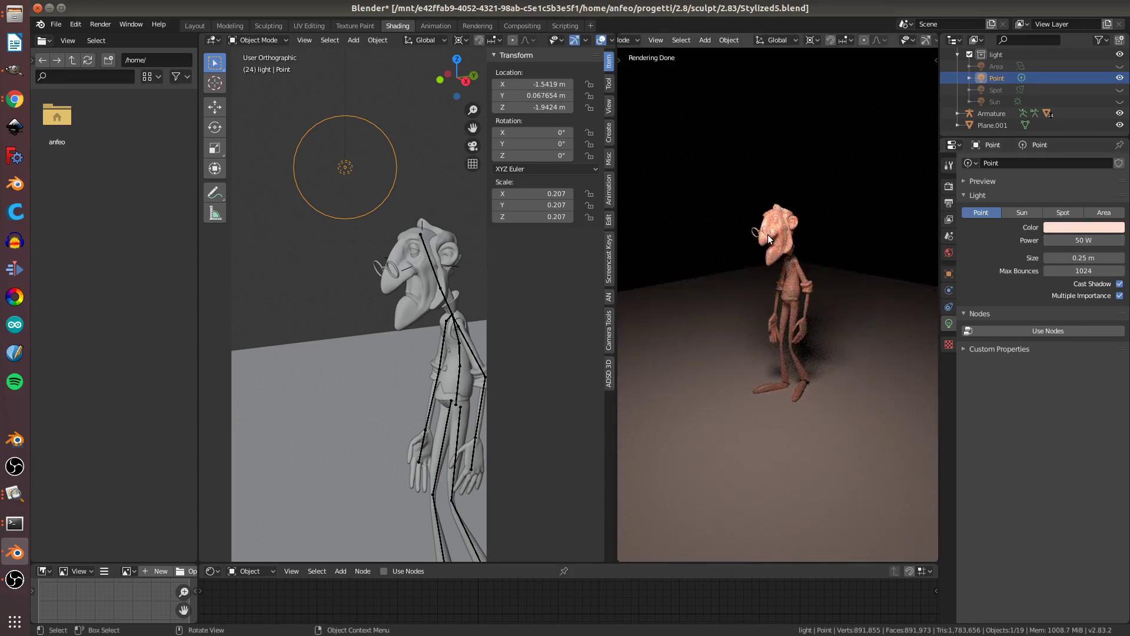
left_click_drag(355, 171, 326, 171)
Step: Test hard shadows by setting the point light's size to 0 m
scroll(348, 212, "down", 5)
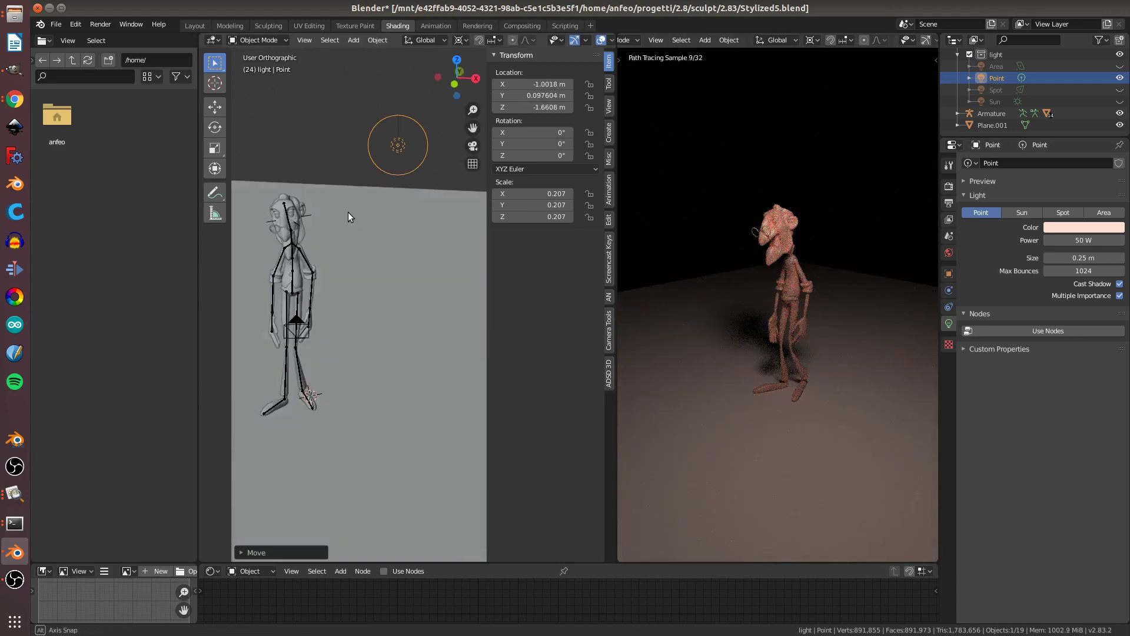
middle_click_drag(348, 212, 317, 201)
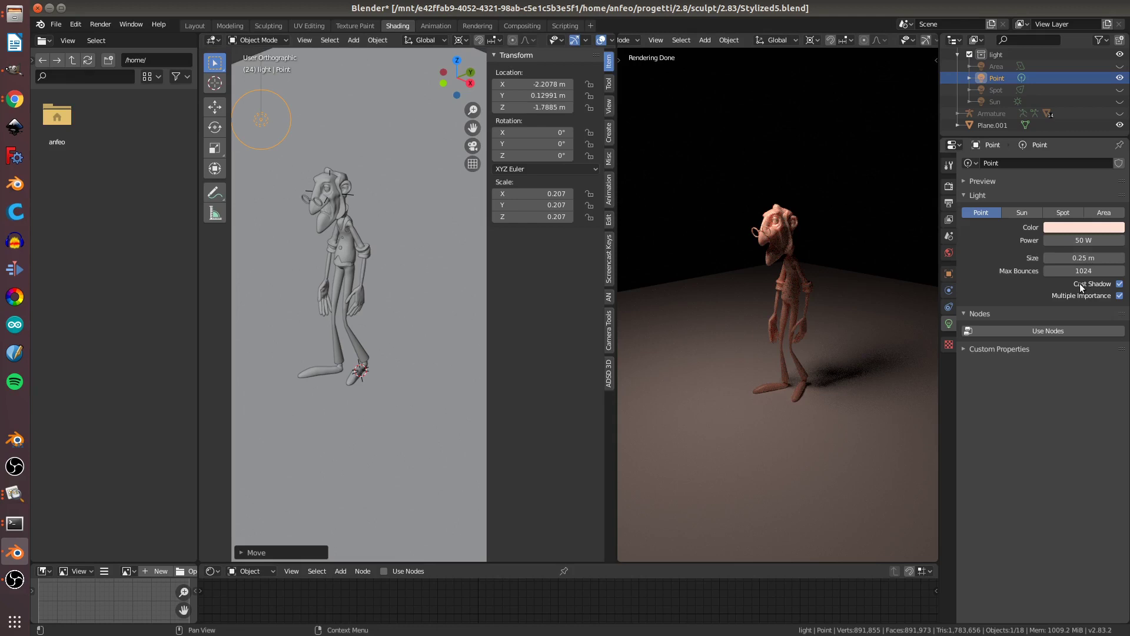
scroll(828, 214, "up", 2)
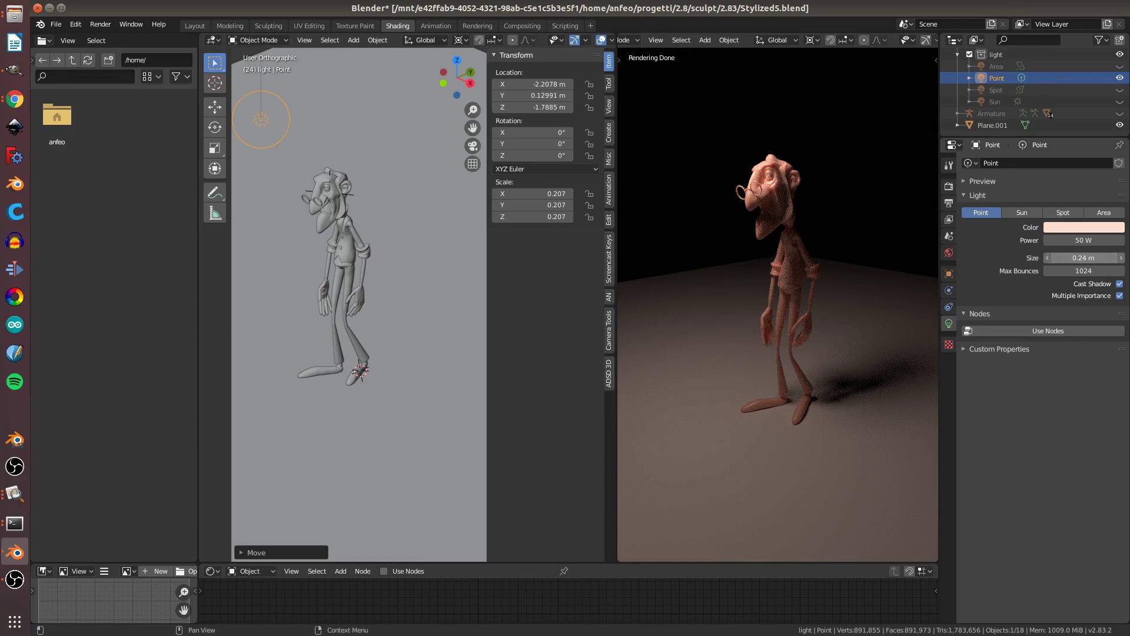
left_click_drag(1084, 257, 1054, 257)
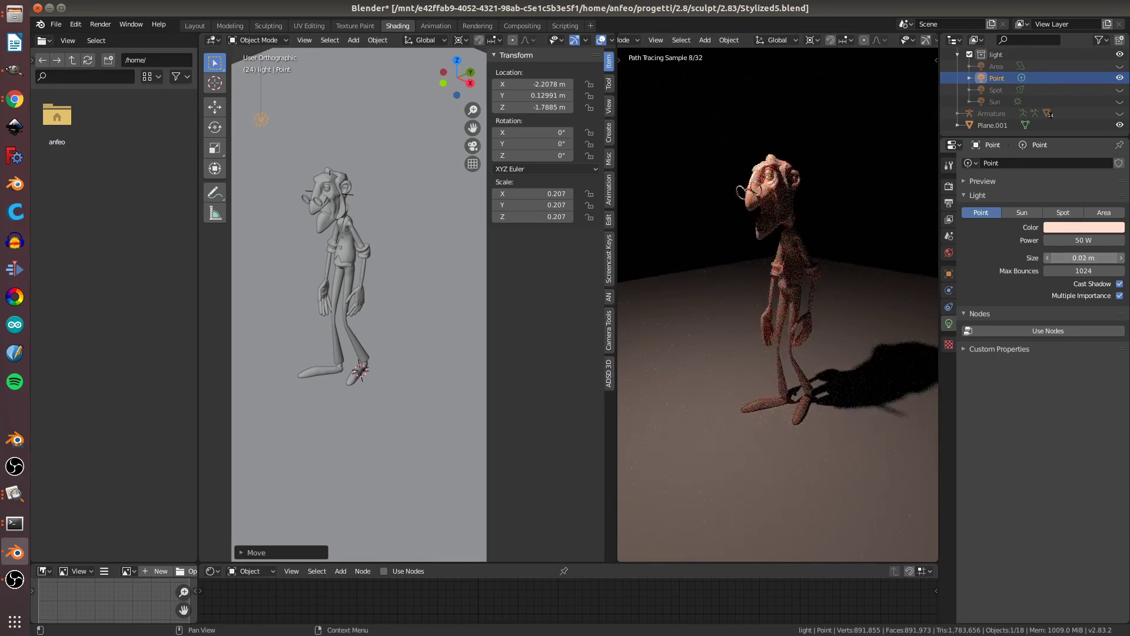
left_click_drag(1054, 257, 1083, 263)
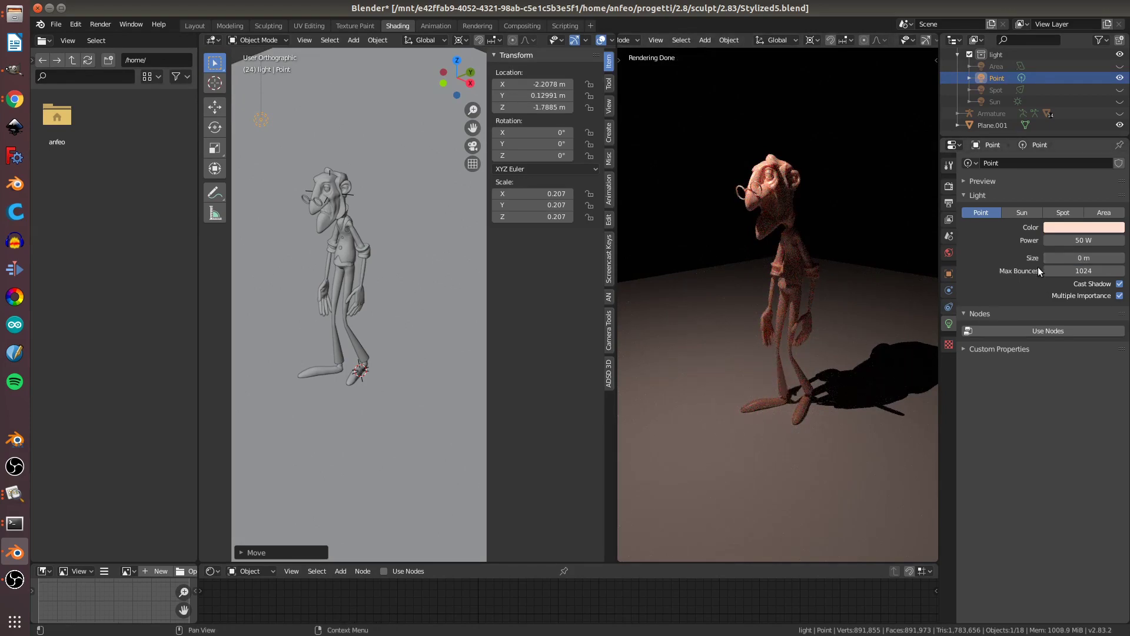
middle_click_drag(908, 328, 860, 333)
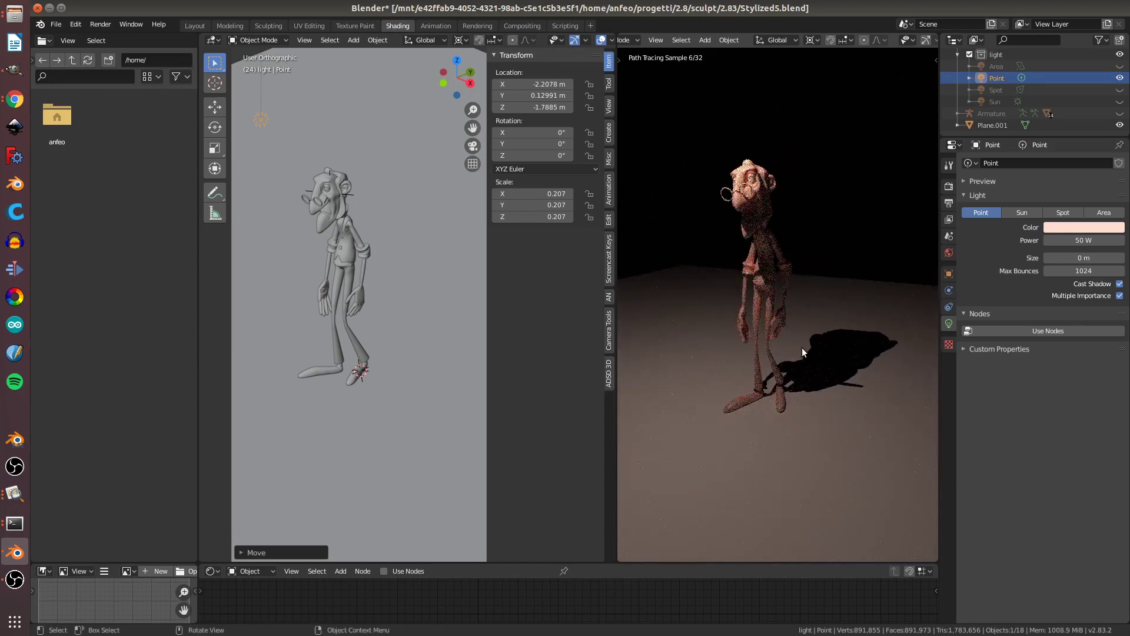
scroll(801, 347, "up", 2)
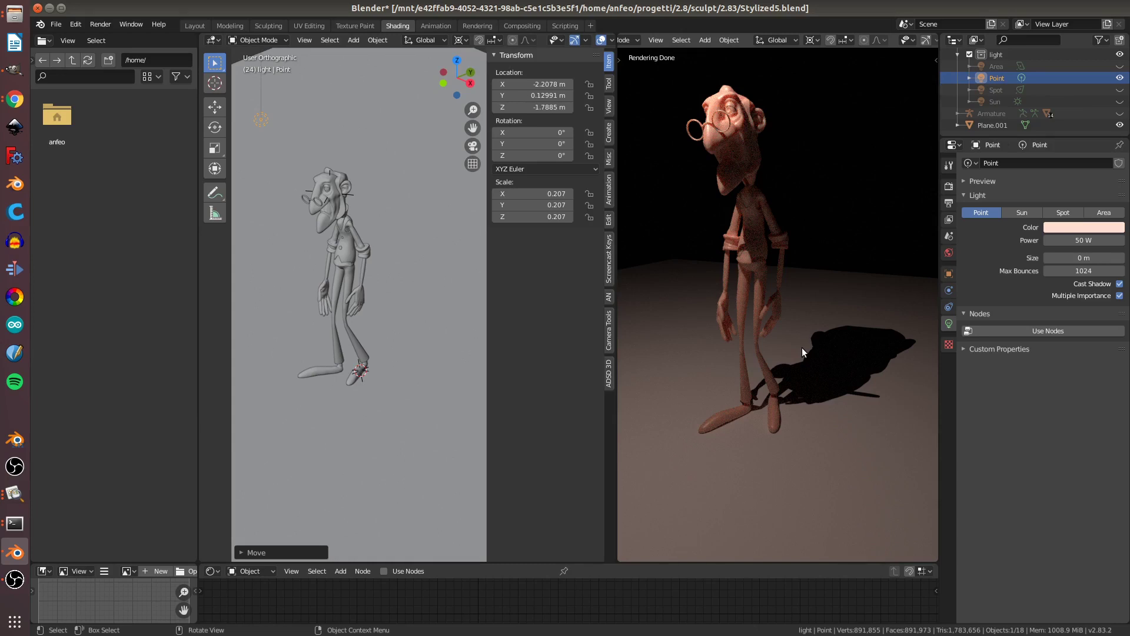
middle_click_drag(782, 366, 783, 373)
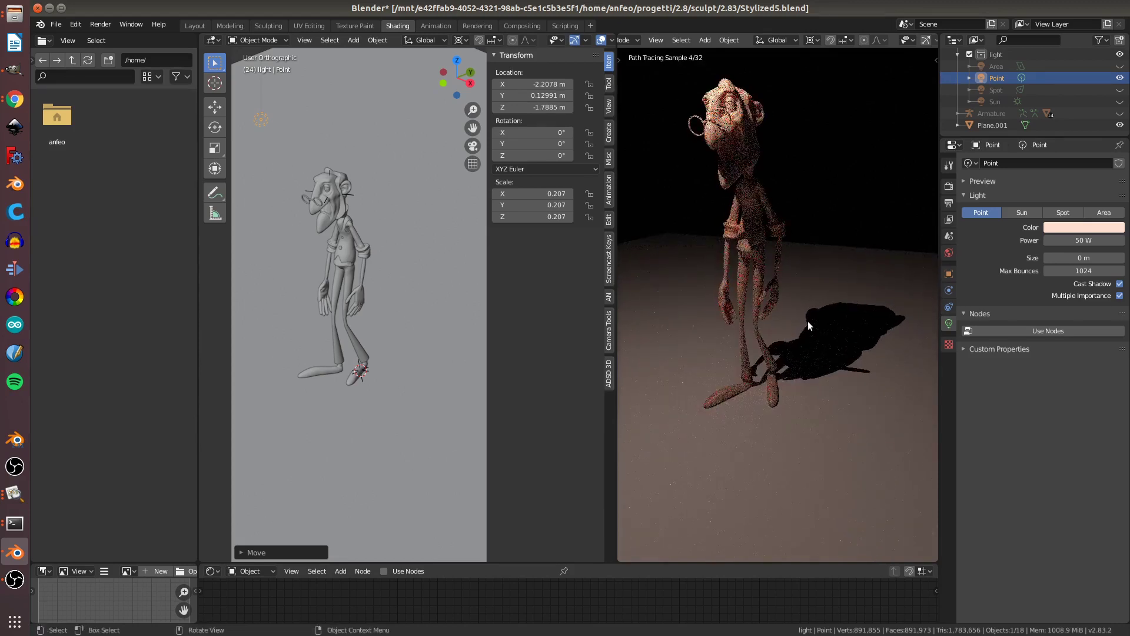
Step: Soften shadows by raising the light size through 0.02, 0.1 and 0.14 to 0.18 m, then hide the light
left_click_drag(1107, 261, 1121, 262)
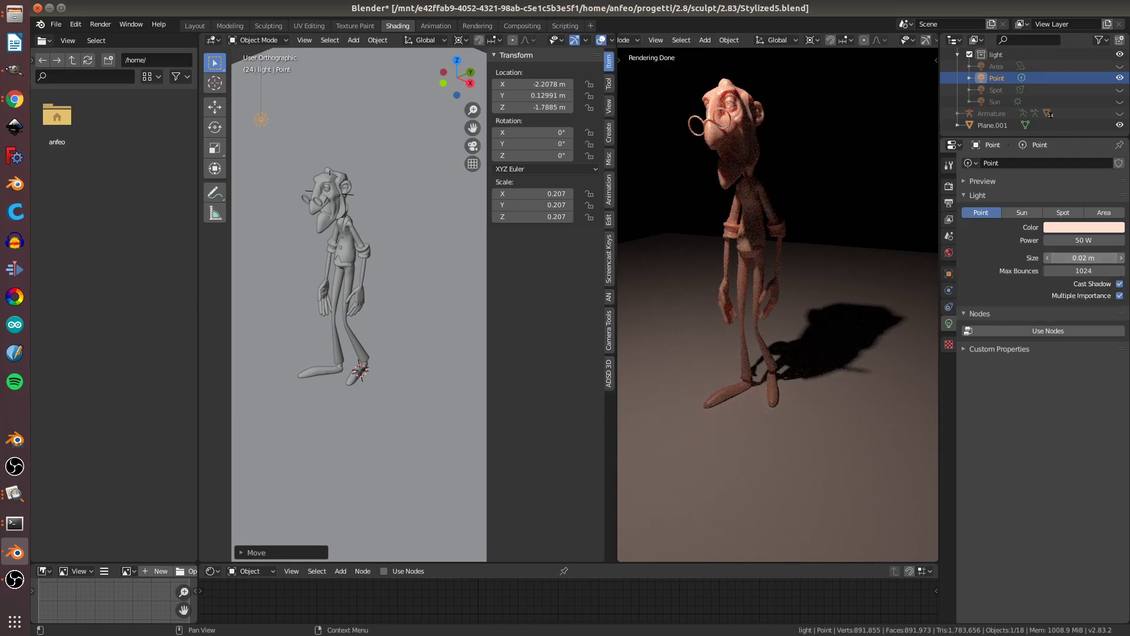
left_click_drag(1083, 258, 1104, 258)
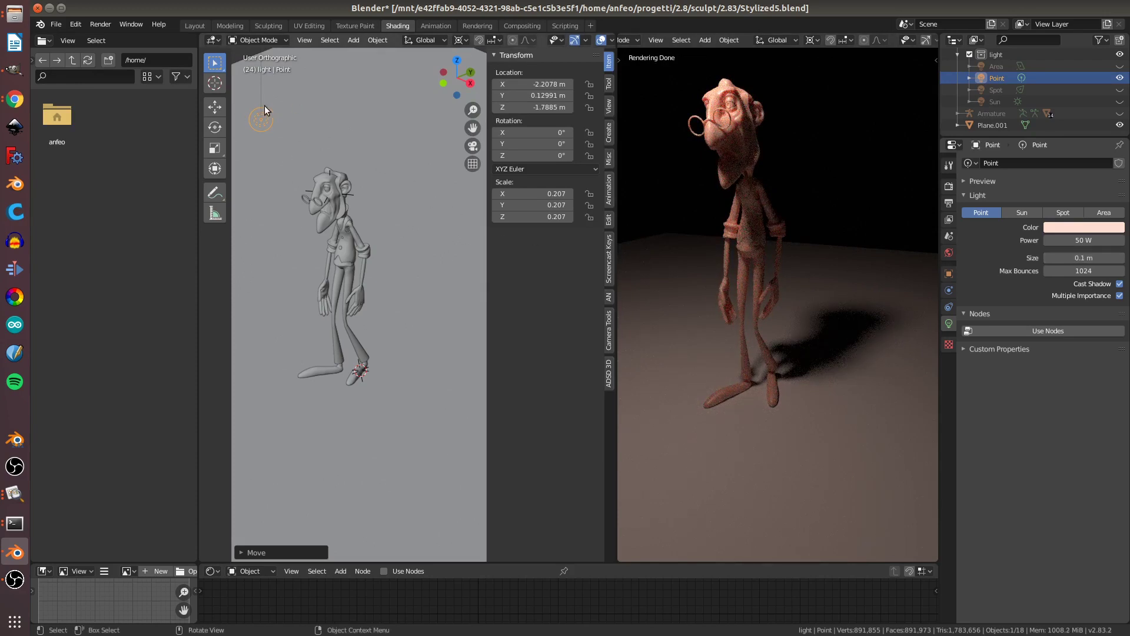
left_click_drag(1071, 258, 1077, 258)
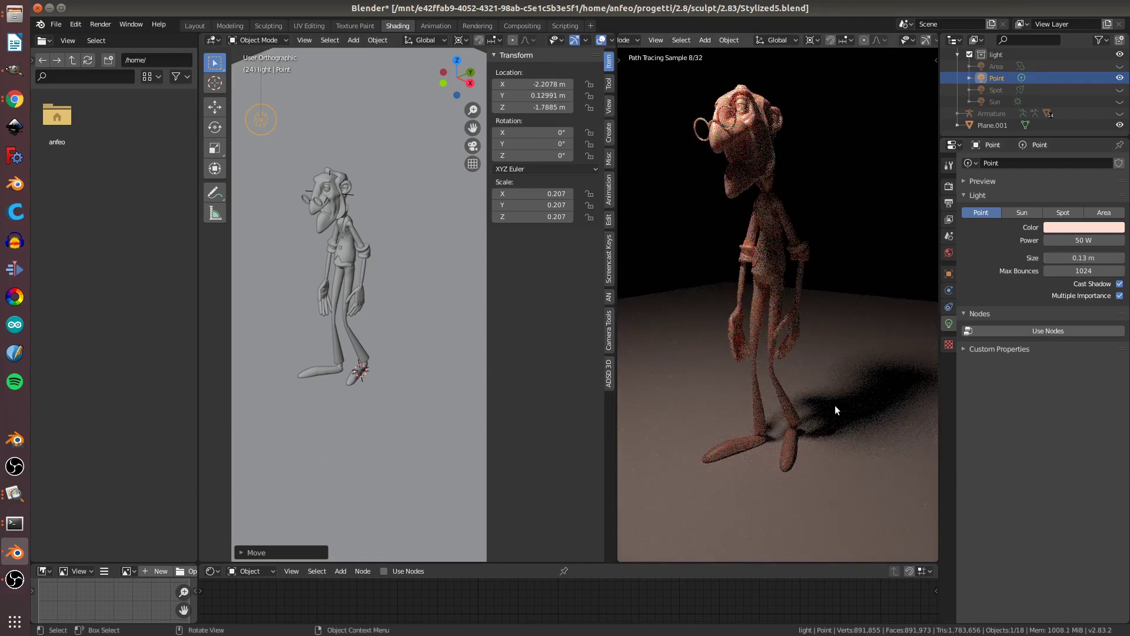
scroll(835, 405, "up", 2)
scroll(865, 355, "down", 2)
left_click_drag(1083, 258, 1089, 258)
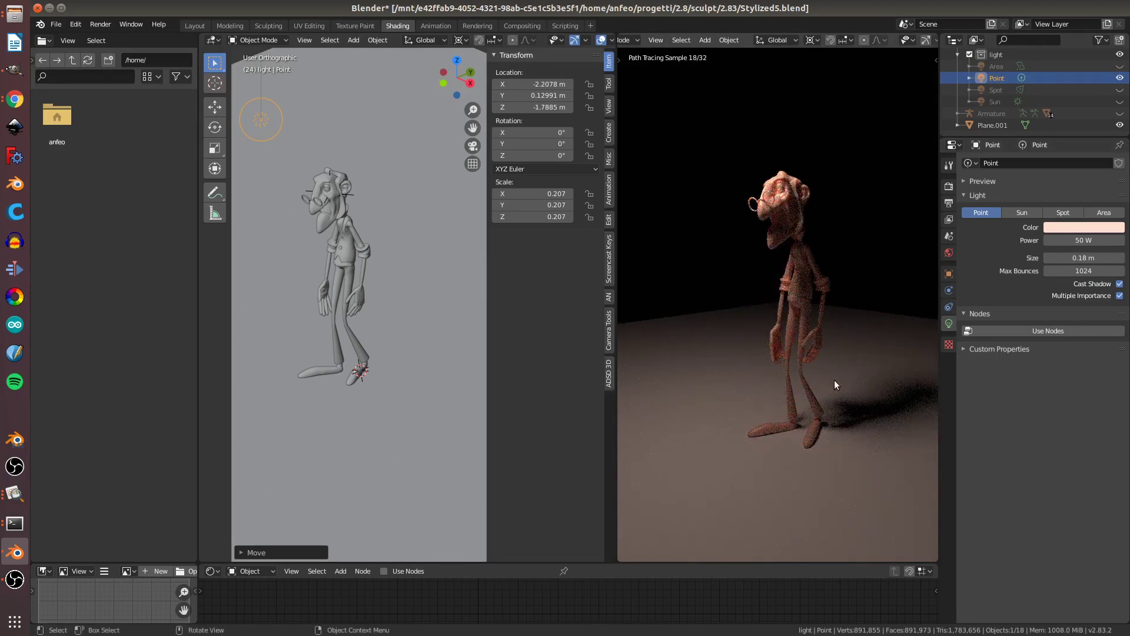
scroll(750, 314, "down", 3)
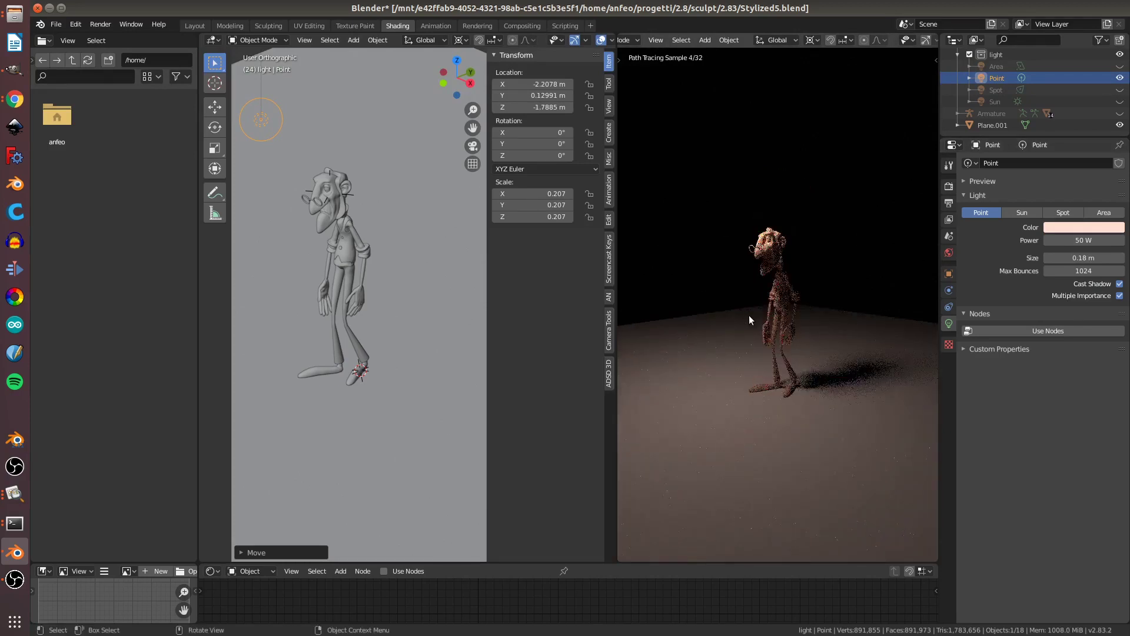
middle_click_drag(742, 284, 742, 285)
left_click(1119, 78)
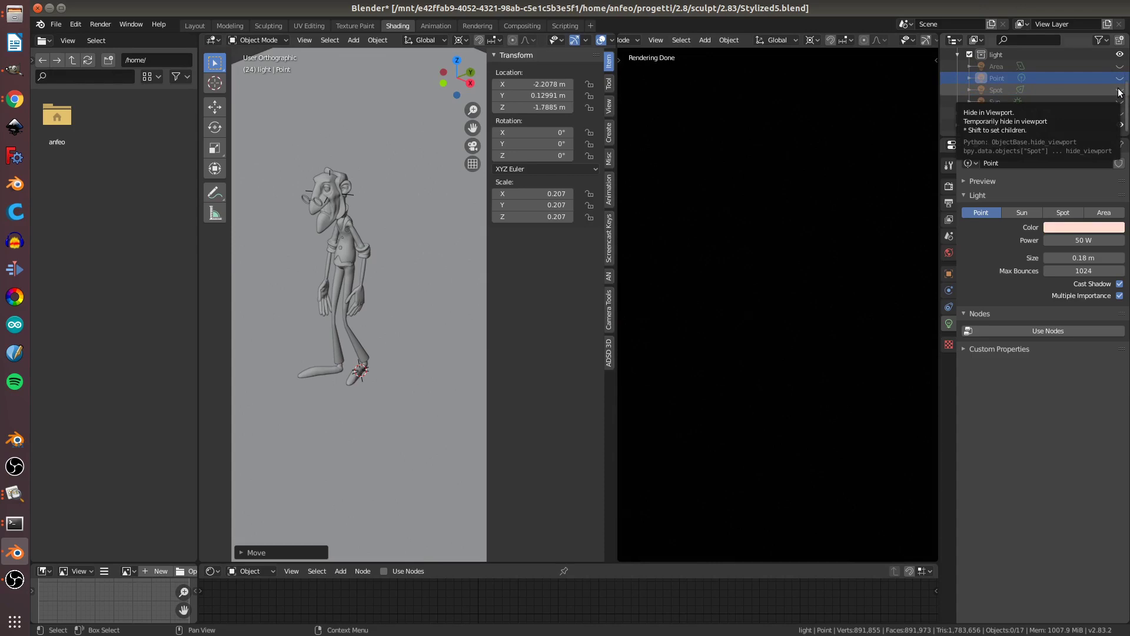
Step: Unhide and frame the Spot light, move it above the old man, and orbit to check it
left_click(1119, 89)
left_click(996, 89)
key("KP_Decimal")
key("g")
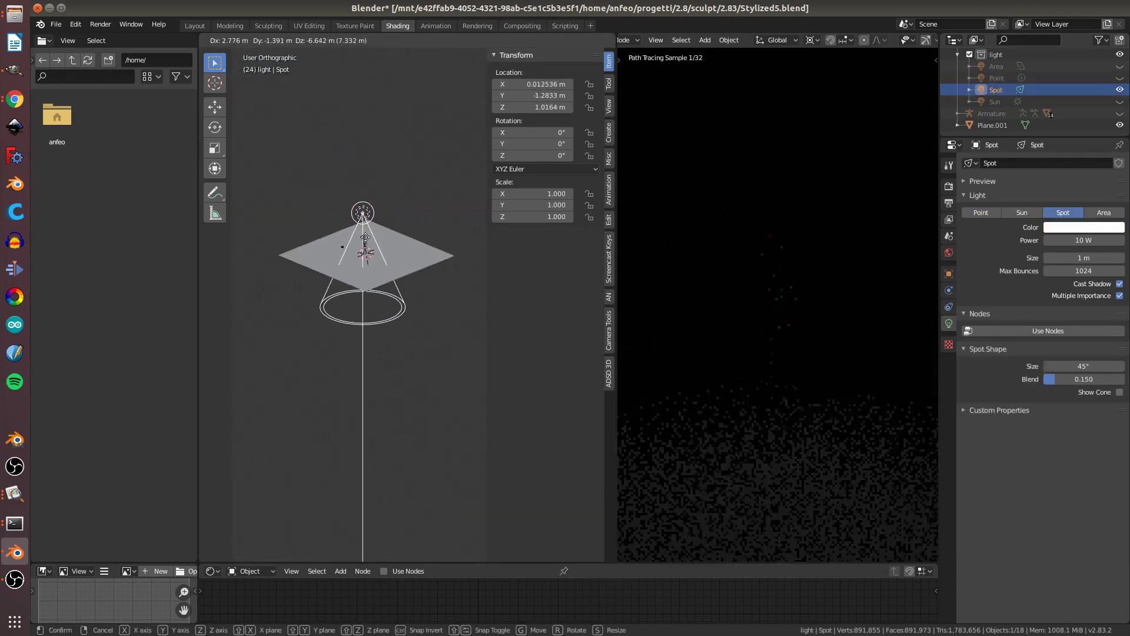
left_click(365, 222)
key("g")
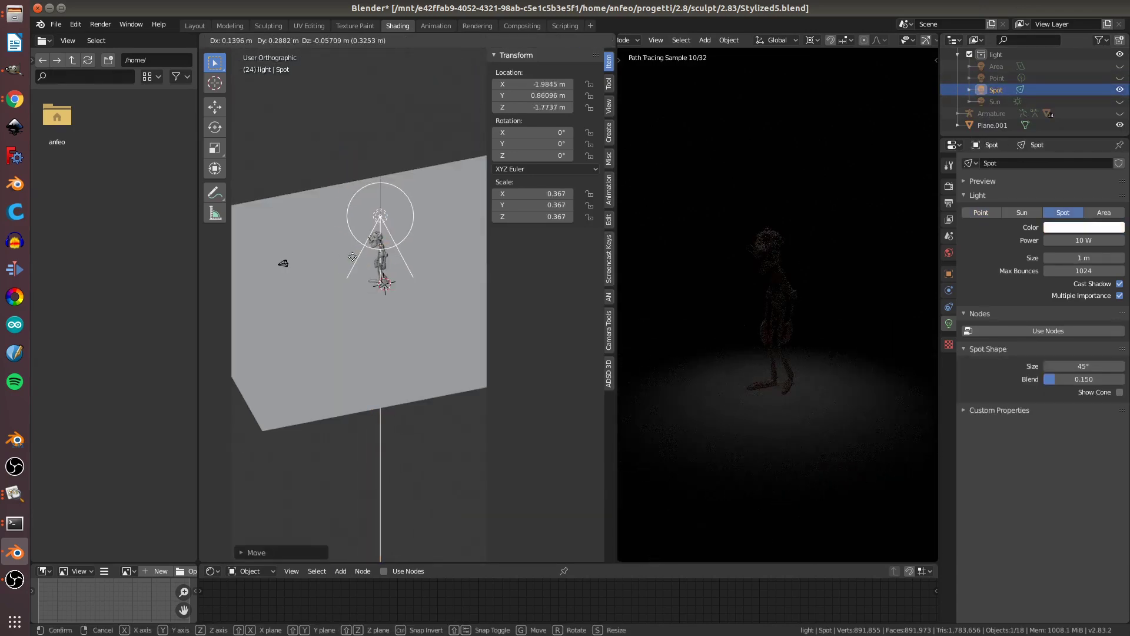
left_click(348, 247)
mouse_move(348, 247)
middle_mouse_down()
mouse_move(415, 255)
mouse_move(369, 196)
middle_mouse_up()
scroll(370, 196, "up", 3)
middle_click_drag(396, 248, 383, 231)
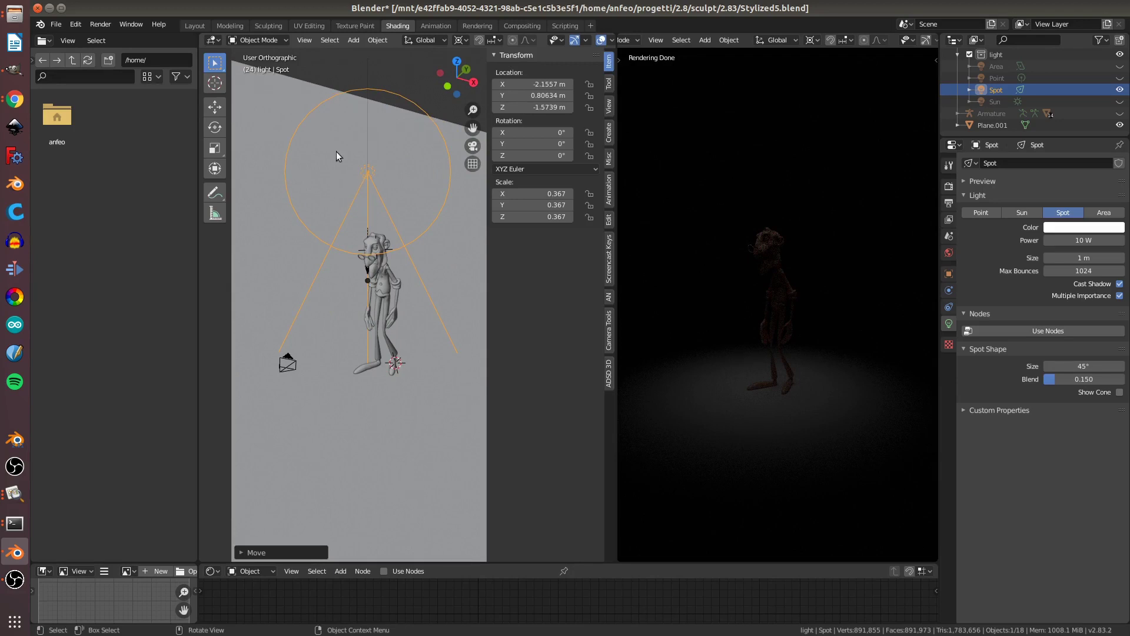
middle_click_drag(373, 228, 270, 238)
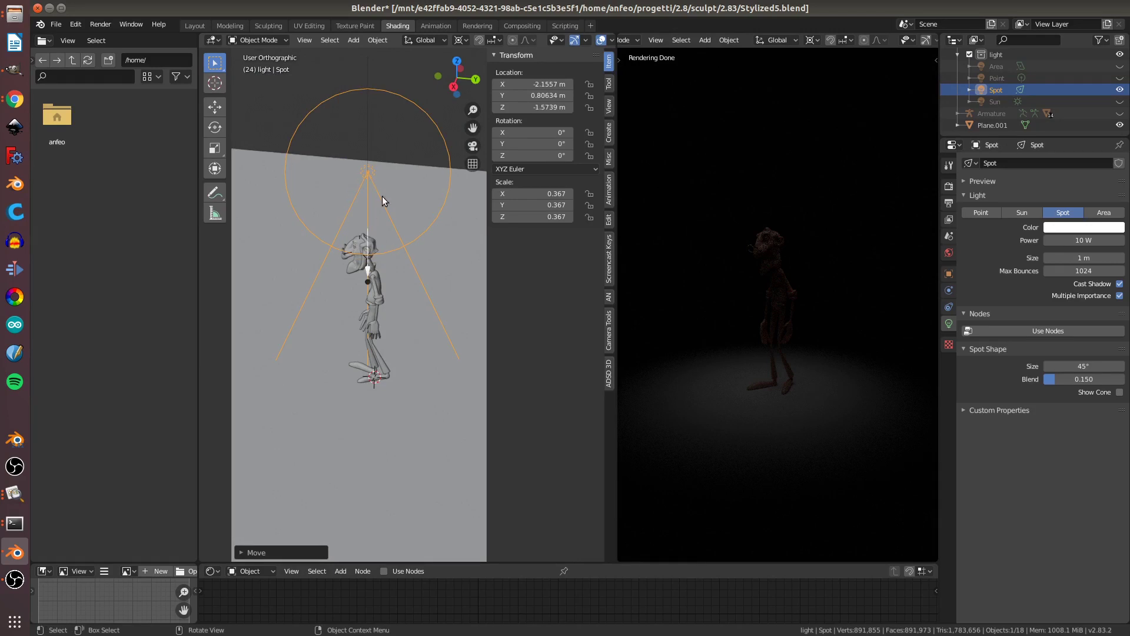
mouse_move(395, 277)
middle_mouse_down()
mouse_move(364, 285)
mouse_move(408, 268)
middle_mouse_up()
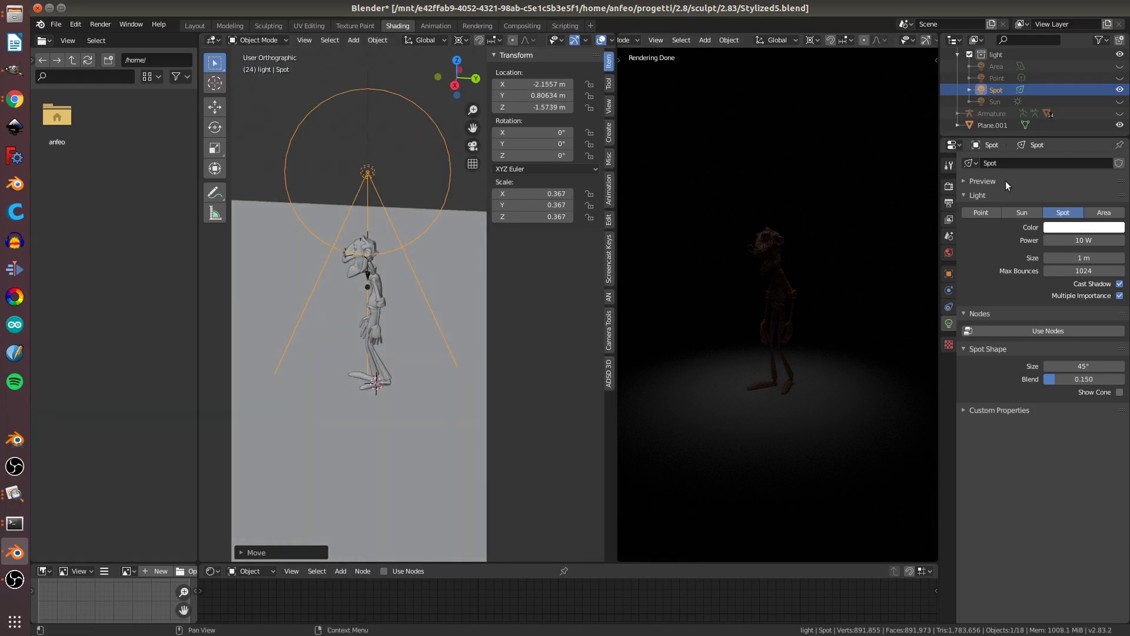
Step: Tint the spot light warm peach and set its power to 200 W
left_click(1079, 226)
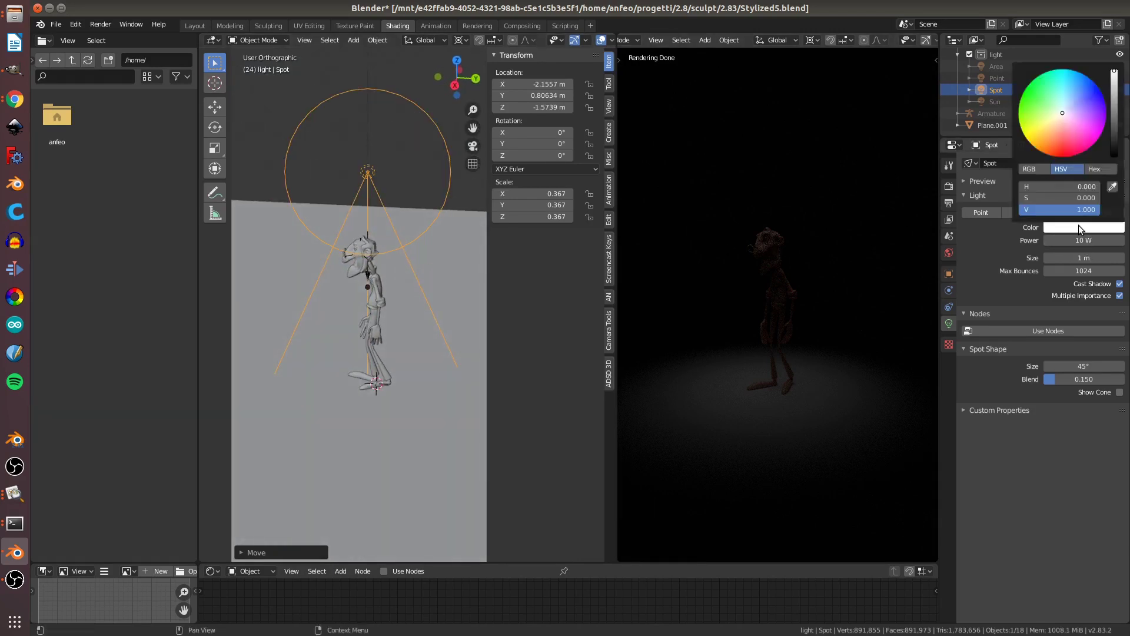
left_click(1057, 118)
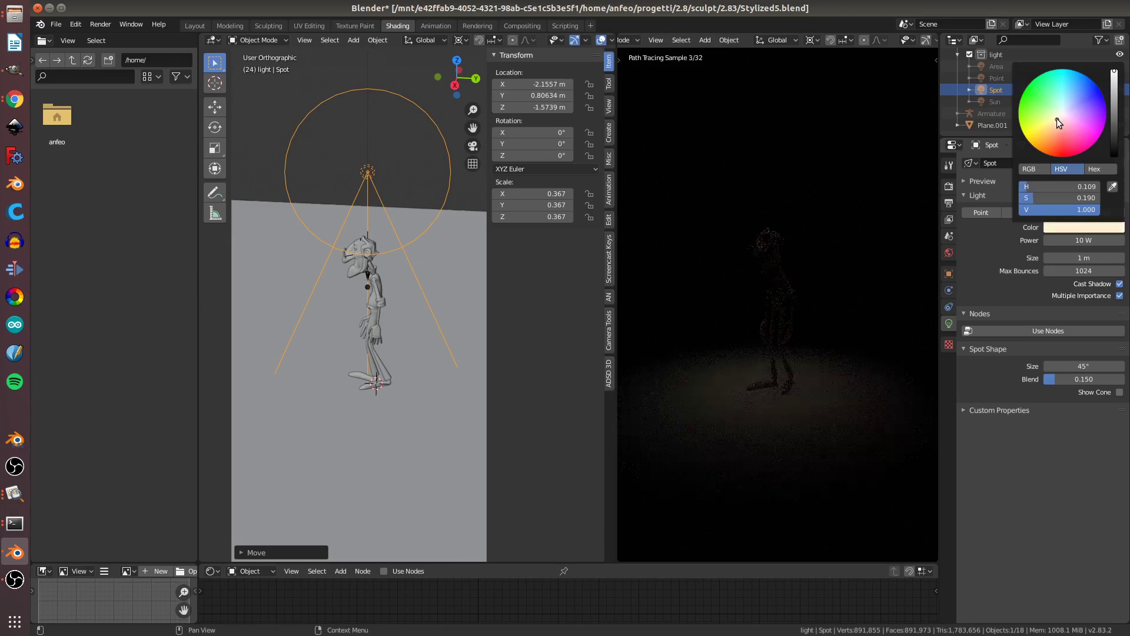
left_click(1077, 239)
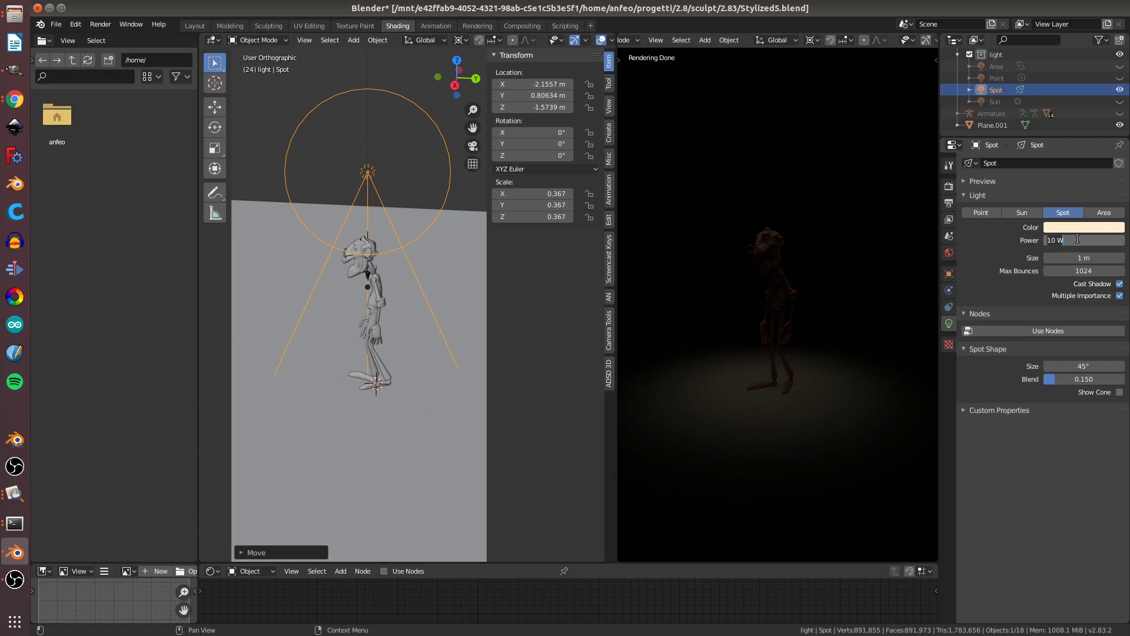
type("200")
key("Return")
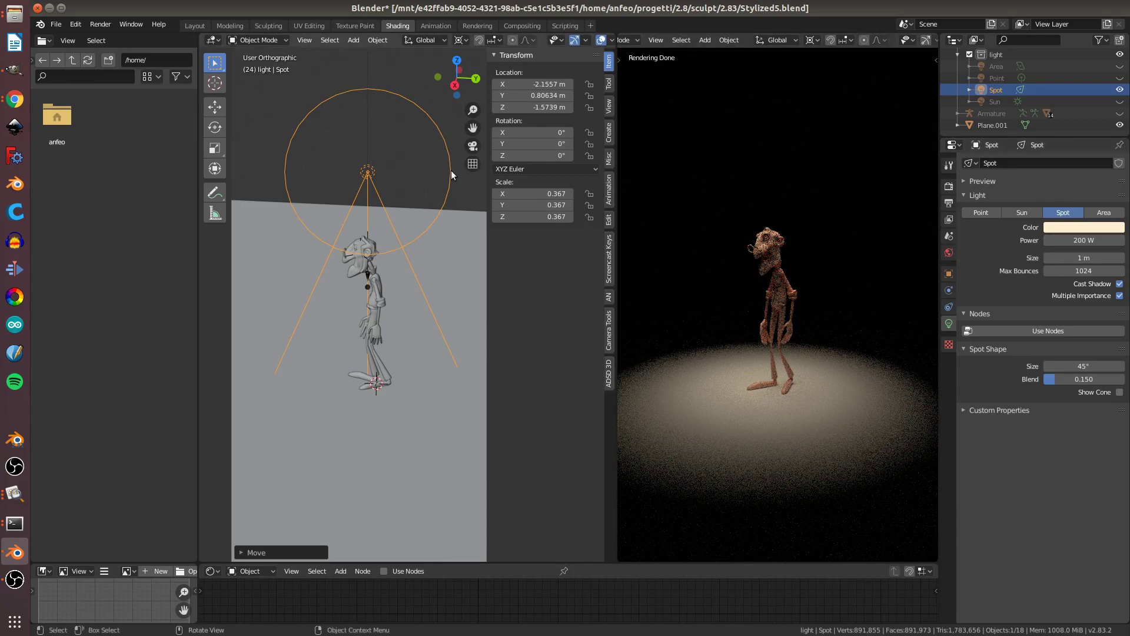
Step: Set the spot light's size to 0.2 m
scroll(351, 174, "up", 2)
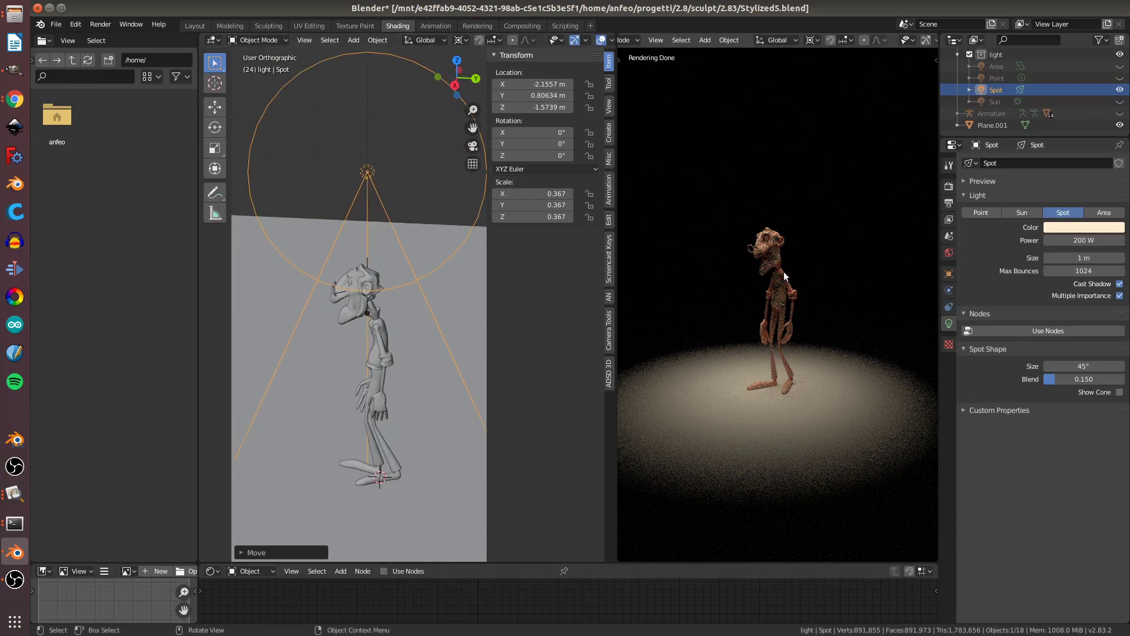
left_click(1082, 257)
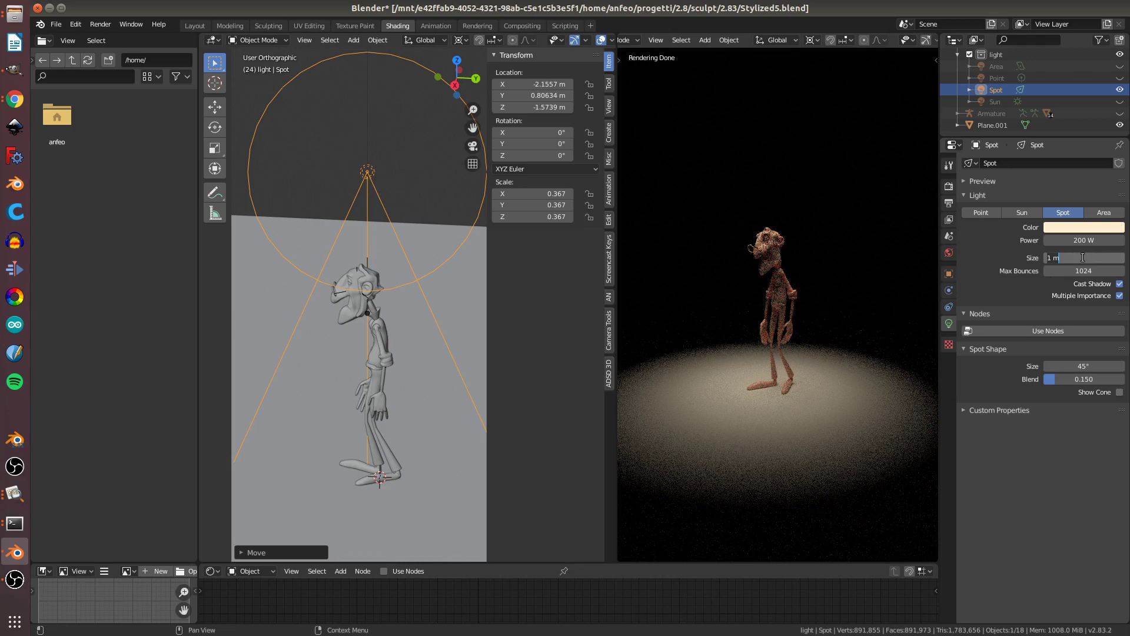
type("0.2")
key("Return")
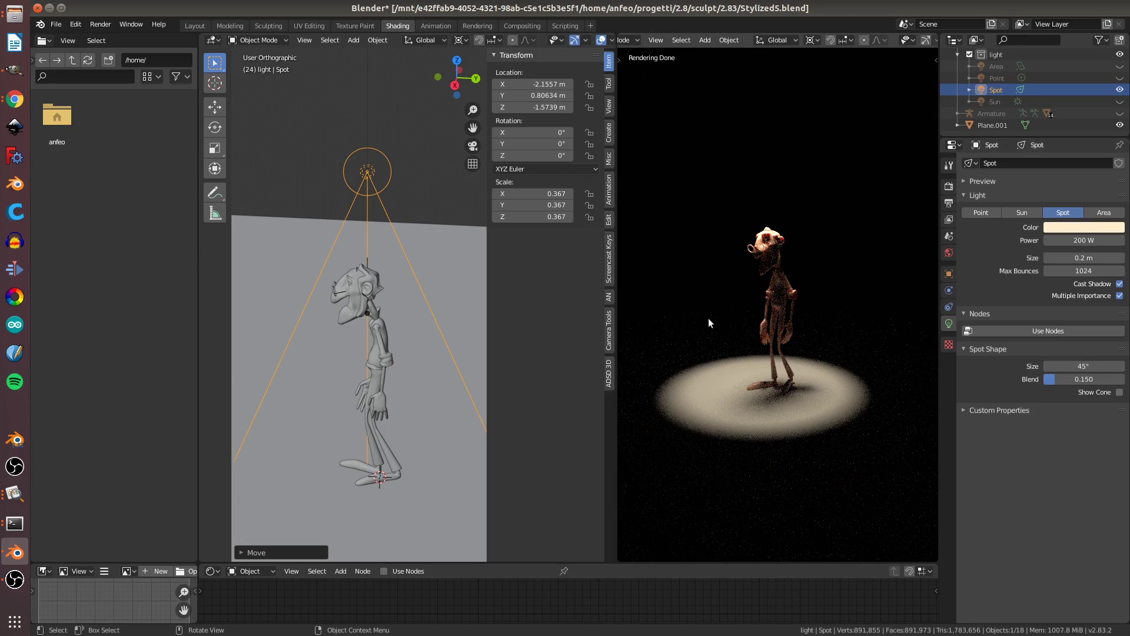
Step: Widen the spot cone to 69.1° with 0.300 blend, toggling Show Cone on and off to inspect it
mouse_move(1077, 366)
left_mouse_down()
mouse_move(1118, 366)
mouse_move(1059, 379)
left_mouse_up()
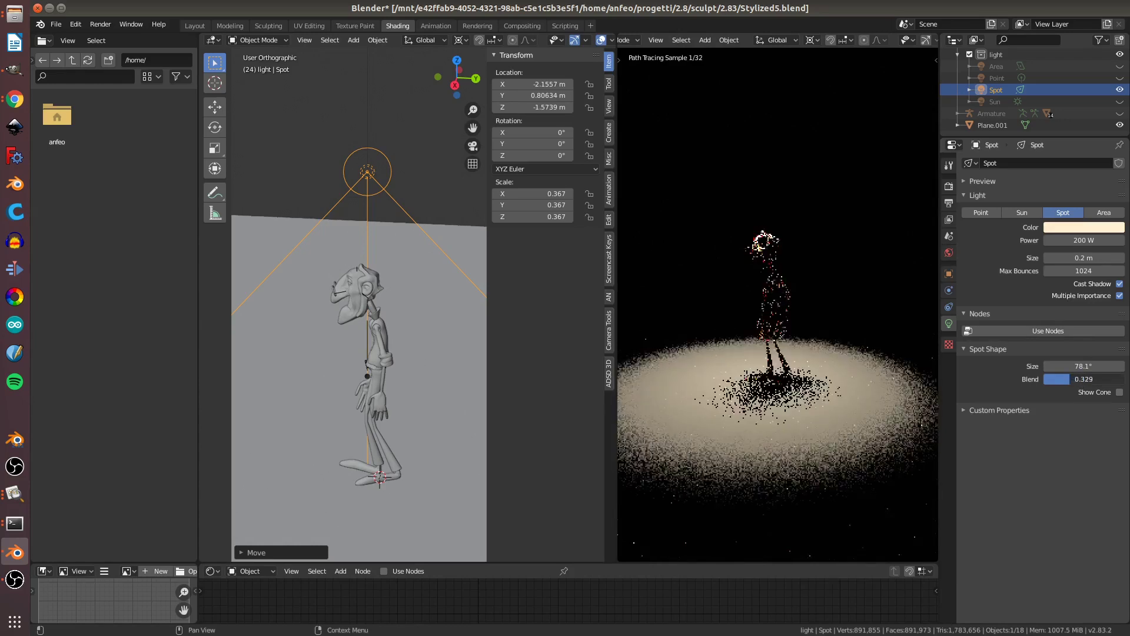
left_click(1118, 392)
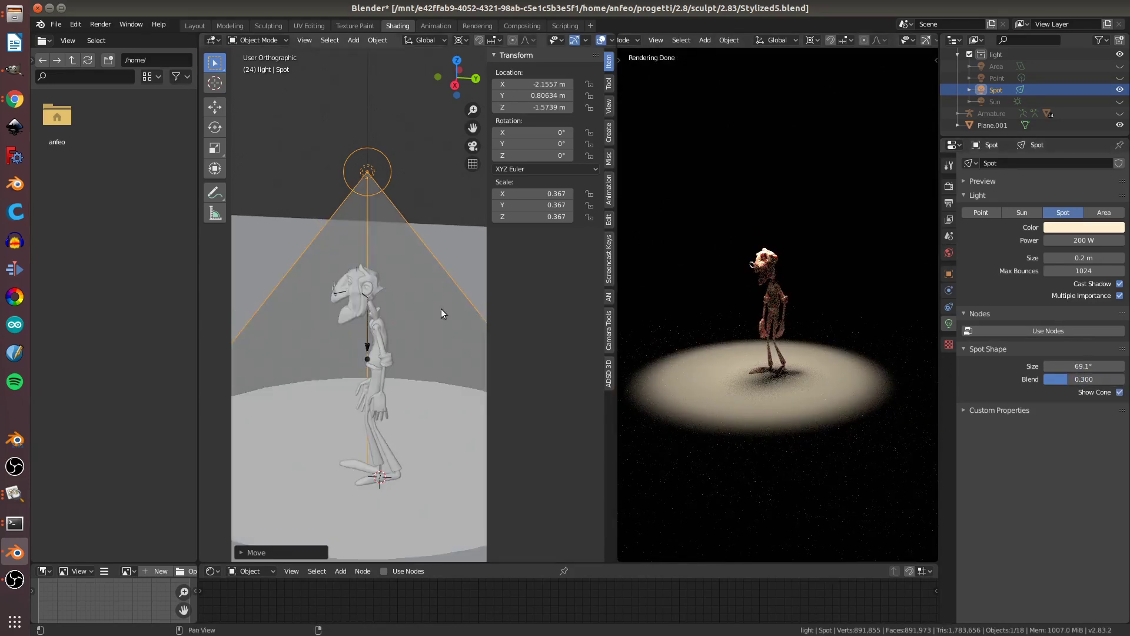
mouse_move(430, 308)
middle_mouse_down()
mouse_move(252, 309)
mouse_move(376, 294)
mouse_move(314, 284)
middle_mouse_up()
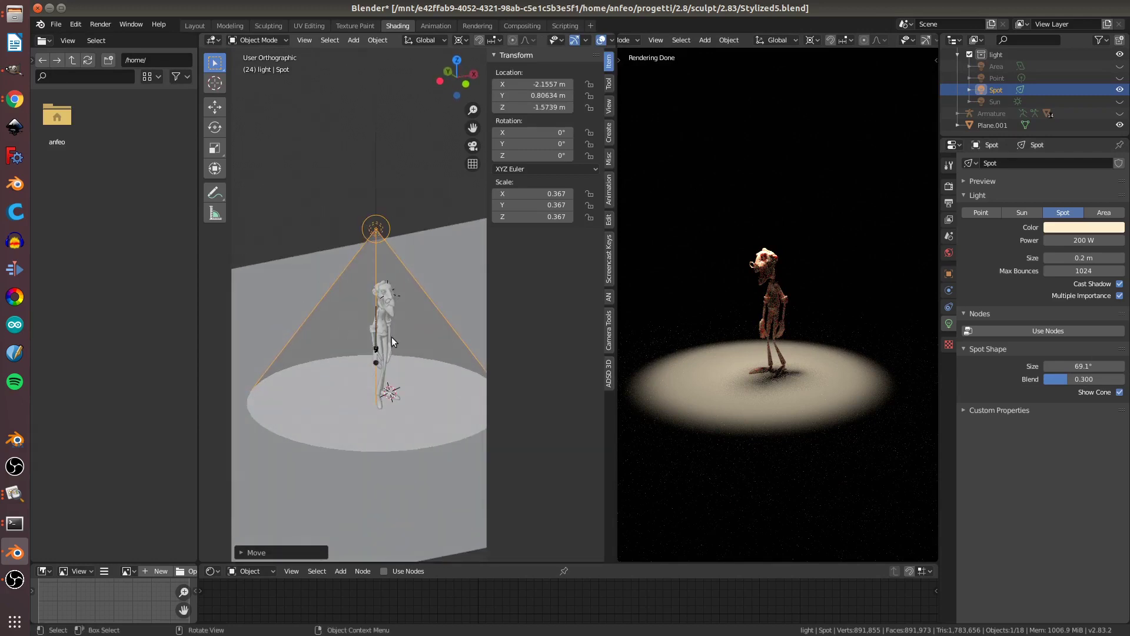
middle_click_drag(390, 337, 391, 312)
scroll(377, 329, "up", 3)
scroll(776, 324, "up", 3)
left_click(1119, 391)
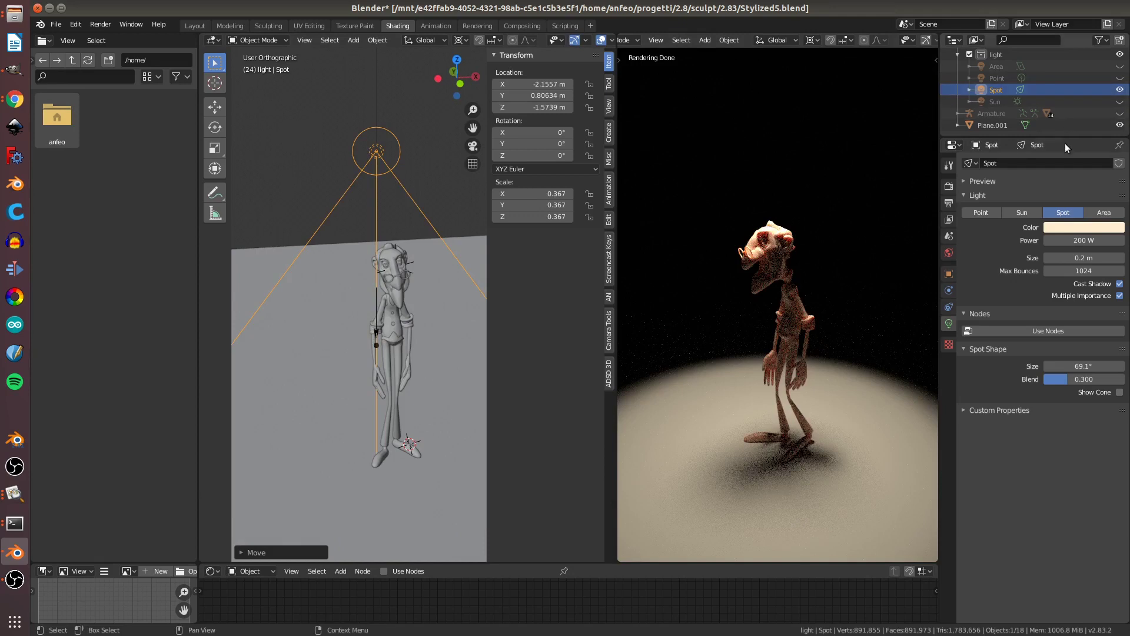
Step: Hide the spot light, show the sun lamp, and select the sun in the viewport
left_click(1118, 89)
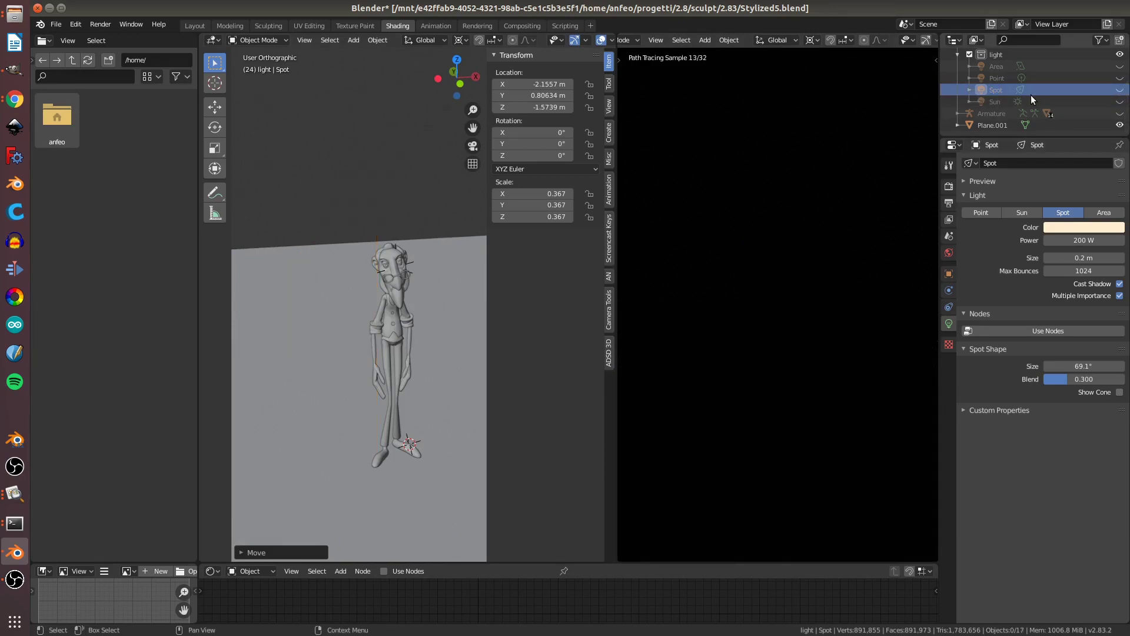
left_click(1119, 101)
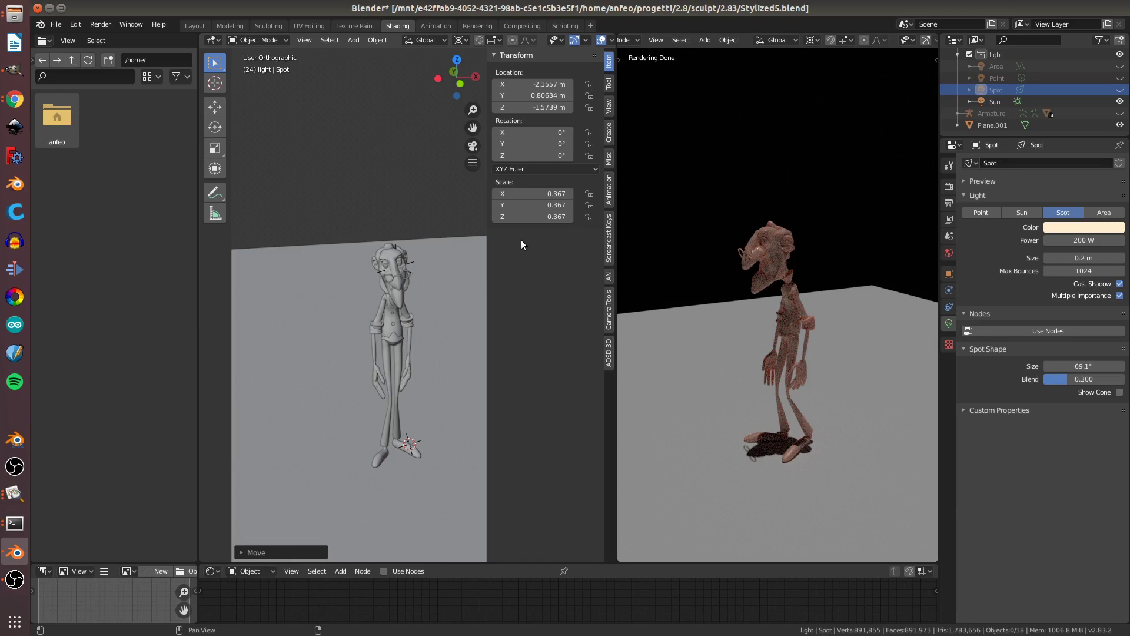
scroll(782, 260, "down", 2)
scroll(783, 260, "up", 1)
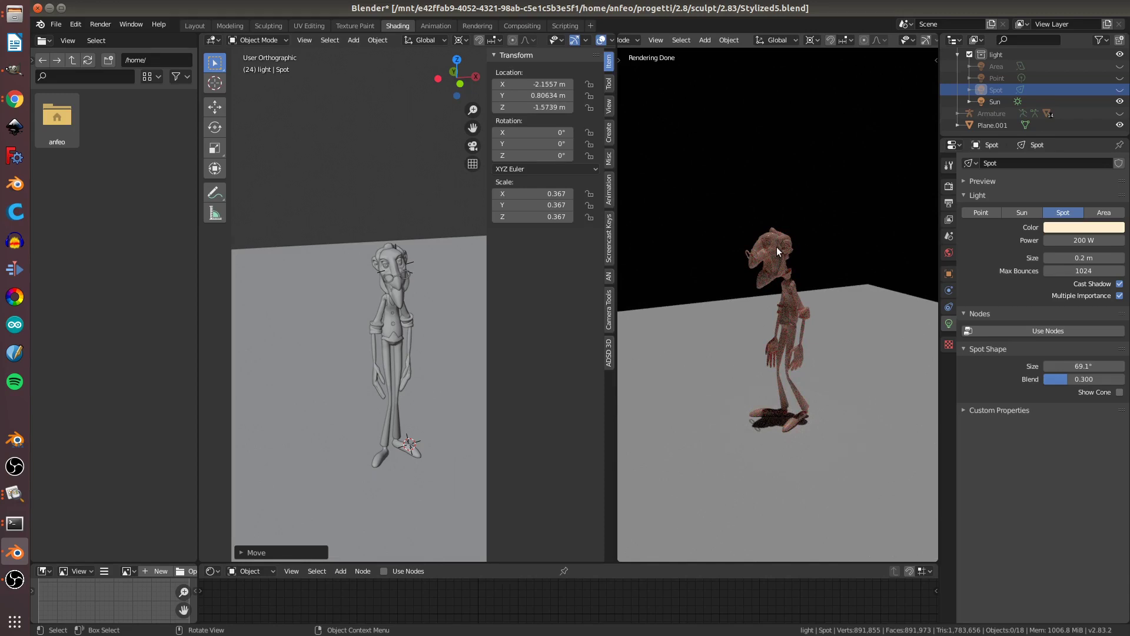
scroll(776, 246, "down", 1)
scroll(775, 254, "down", 1)
scroll(776, 254, "up", 1)
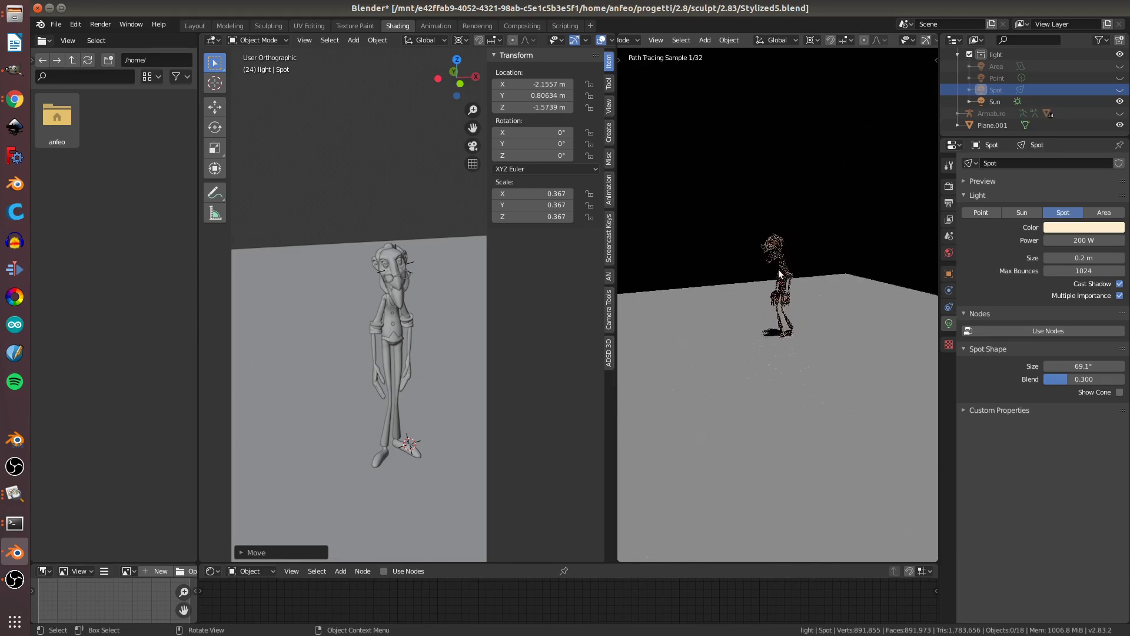
scroll(755, 217, "up", 2)
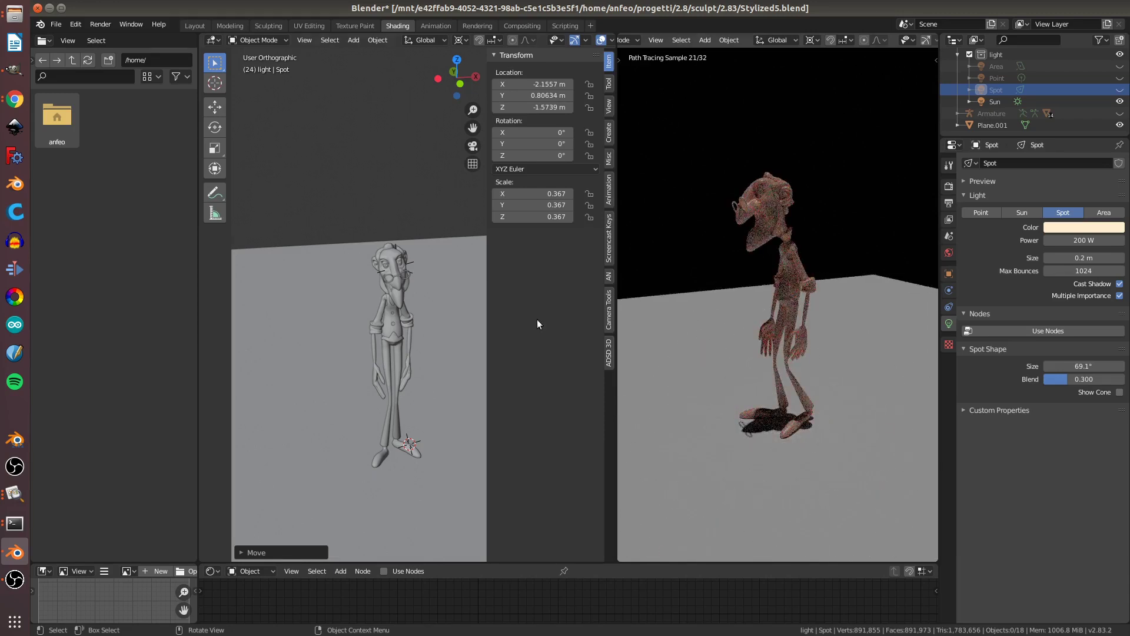
scroll(337, 291, "down", 2)
left_click(284, 241)
scroll(302, 256, "up", 2)
Step: Move the sun lamp around the scene, orbiting to check its placement
middle_click_drag(301, 256, 354, 286)
key("g")
left_click(363, 286)
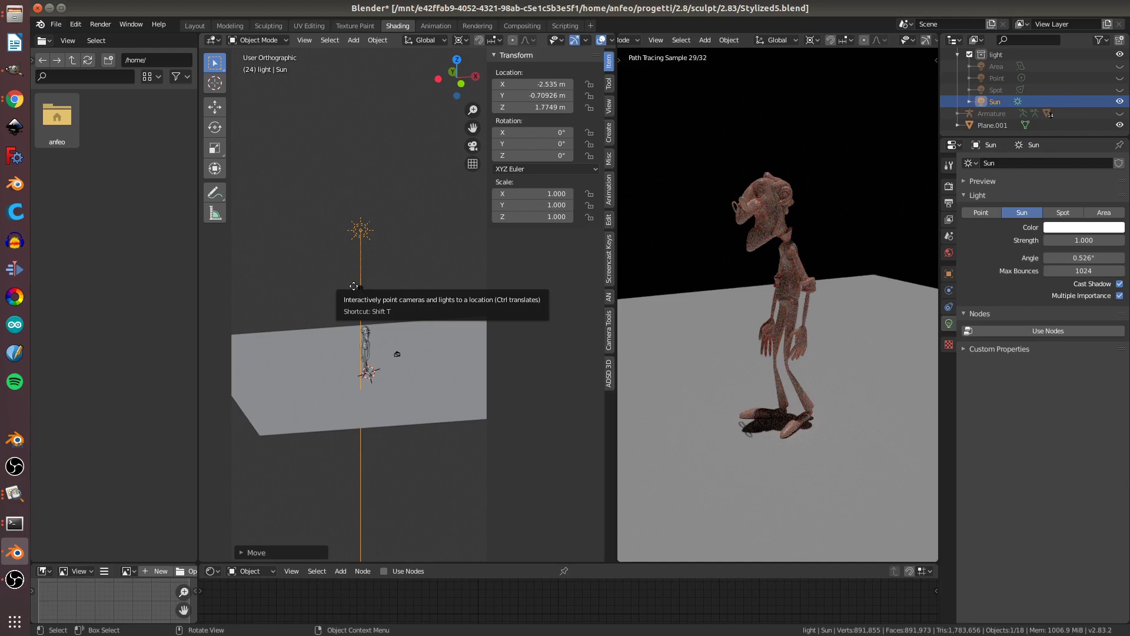
mouse_move(353, 286)
middle_mouse_down()
mouse_move(332, 288)
mouse_move(360, 292)
middle_mouse_up()
key("g")
left_click(310, 221)
mouse_move(309, 222)
middle_mouse_down()
mouse_move(401, 324)
mouse_move(391, 255)
middle_mouse_up()
key("g")
left_click(326, 274)
Step: Refine the sun lamp's position and height, settling it near X -4.853 m
mouse_move(325, 275)
middle_mouse_down()
mouse_move(412, 256)
mouse_move(391, 318)
middle_mouse_up()
key("g")
left_click(369, 405)
mouse_move(368, 404)
middle_mouse_down()
mouse_move(295, 372)
mouse_move(411, 394)
mouse_move(299, 348)
middle_mouse_up()
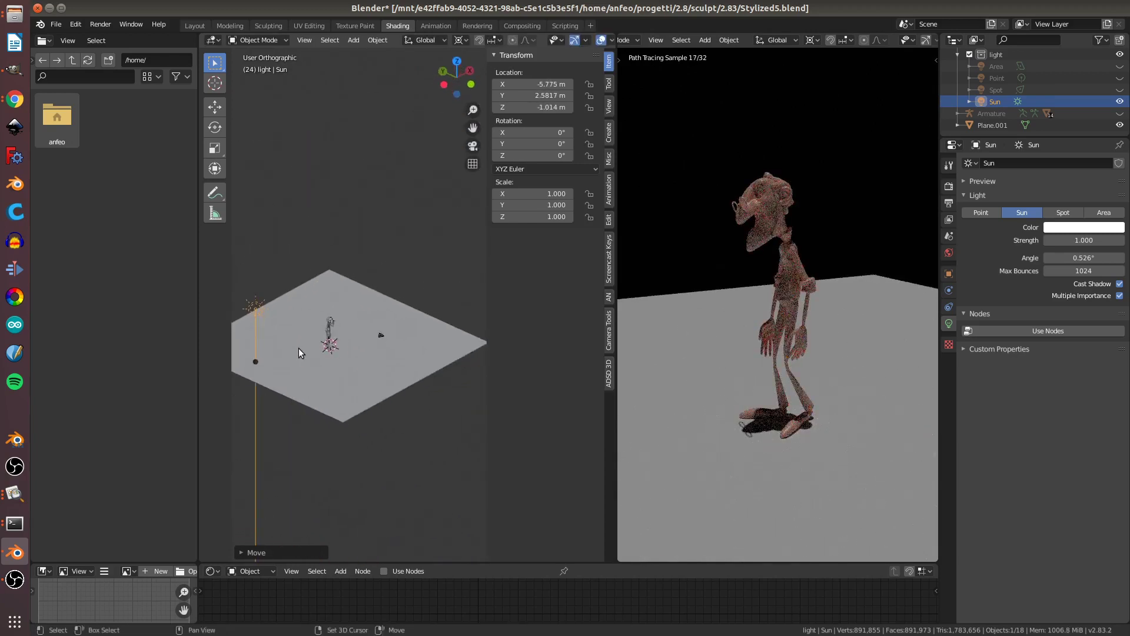
key("g")
left_click(383, 438)
mouse_move(382, 438)
middle_mouse_down()
mouse_move(364, 429)
mouse_move(370, 405)
mouse_move(384, 442)
middle_mouse_up()
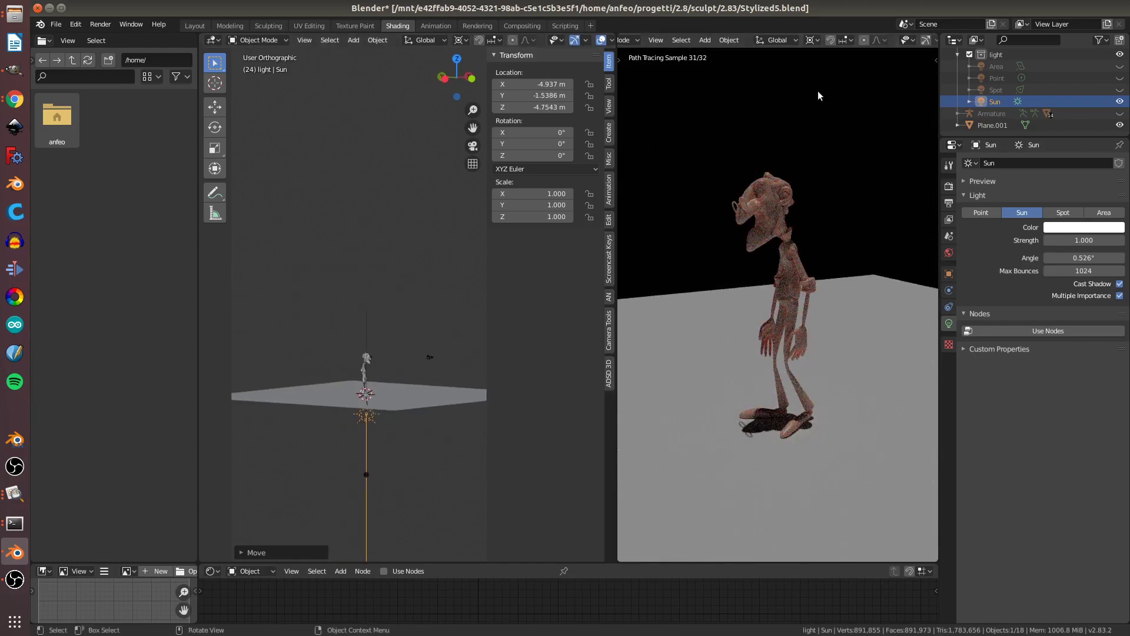
key("g")
left_click(349, 388)
mouse_move(349, 389)
middle_mouse_down()
mouse_move(292, 375)
mouse_move(346, 425)
middle_mouse_up()
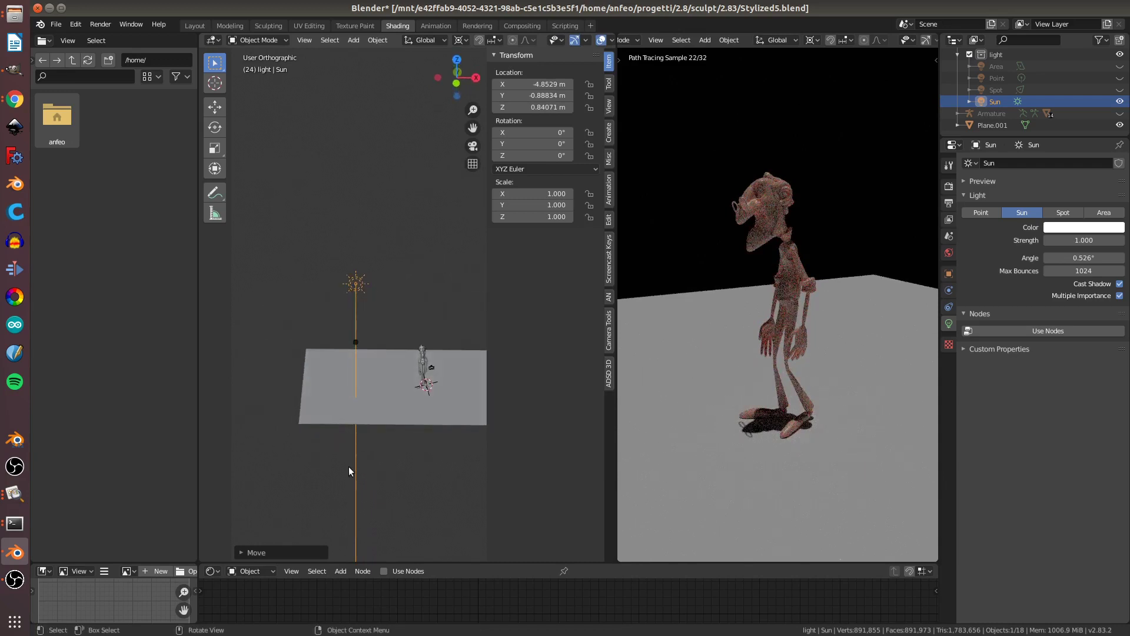
Step: Tilt the sun to about -1.16°, -25.9°, 8.23° and give it a pale warm tint
key("r")
left_click(388, 460)
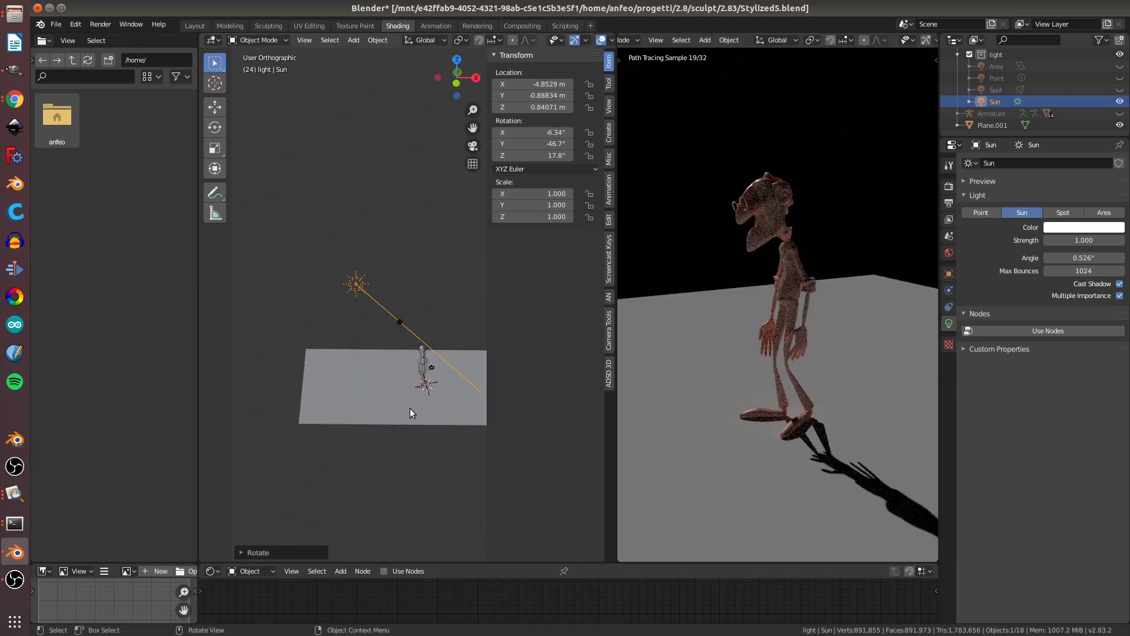
key("r")
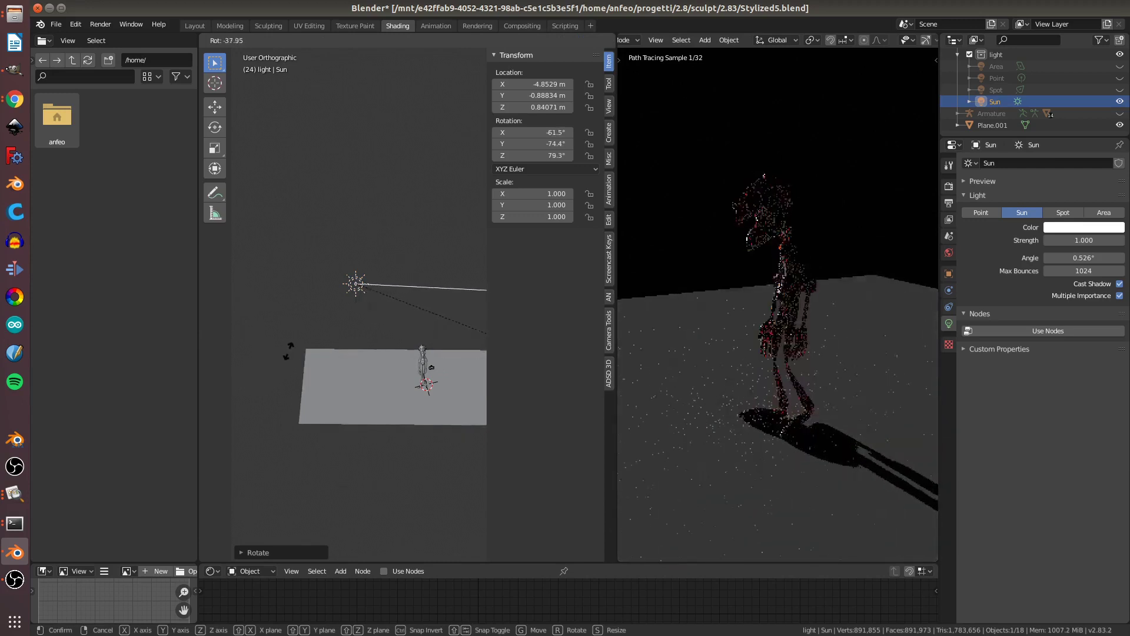
left_click(312, 344)
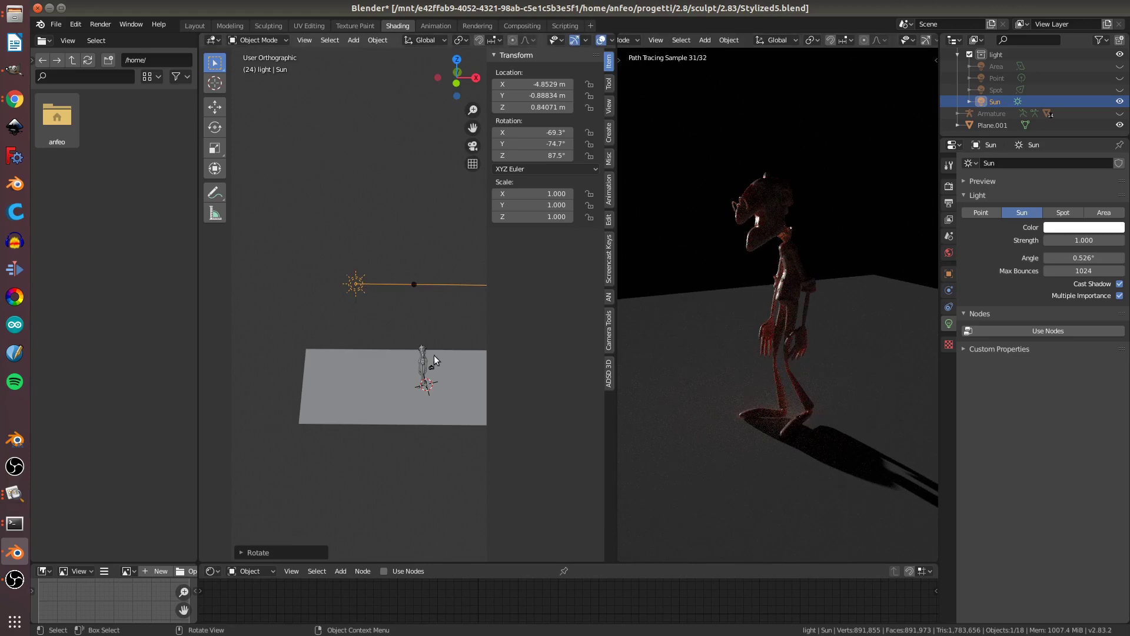
key("r")
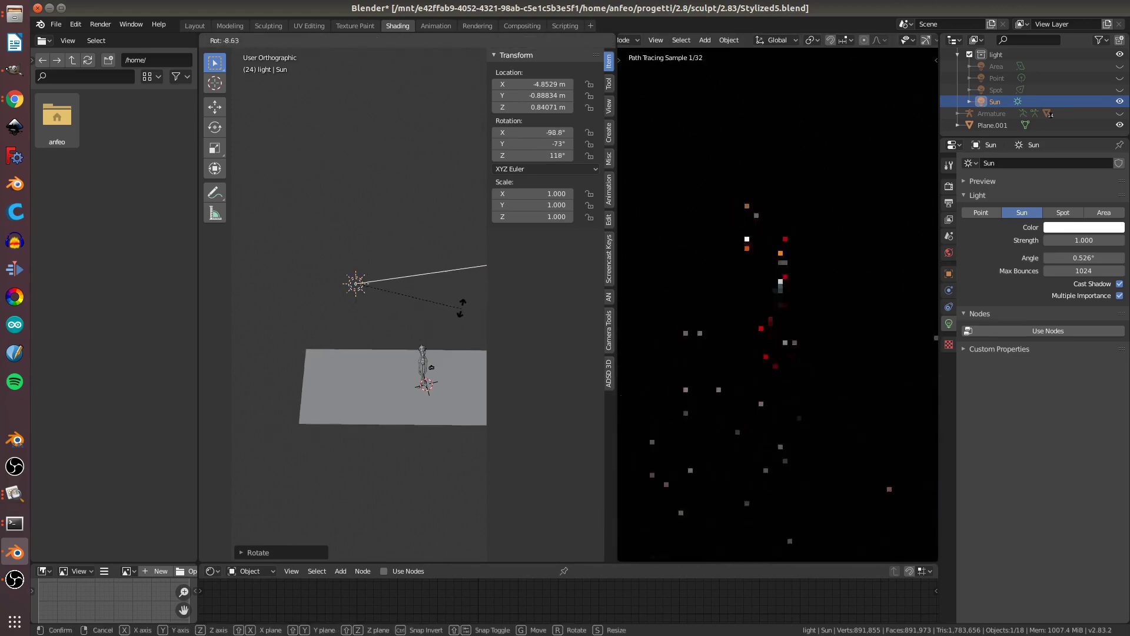
right_click(452, 255)
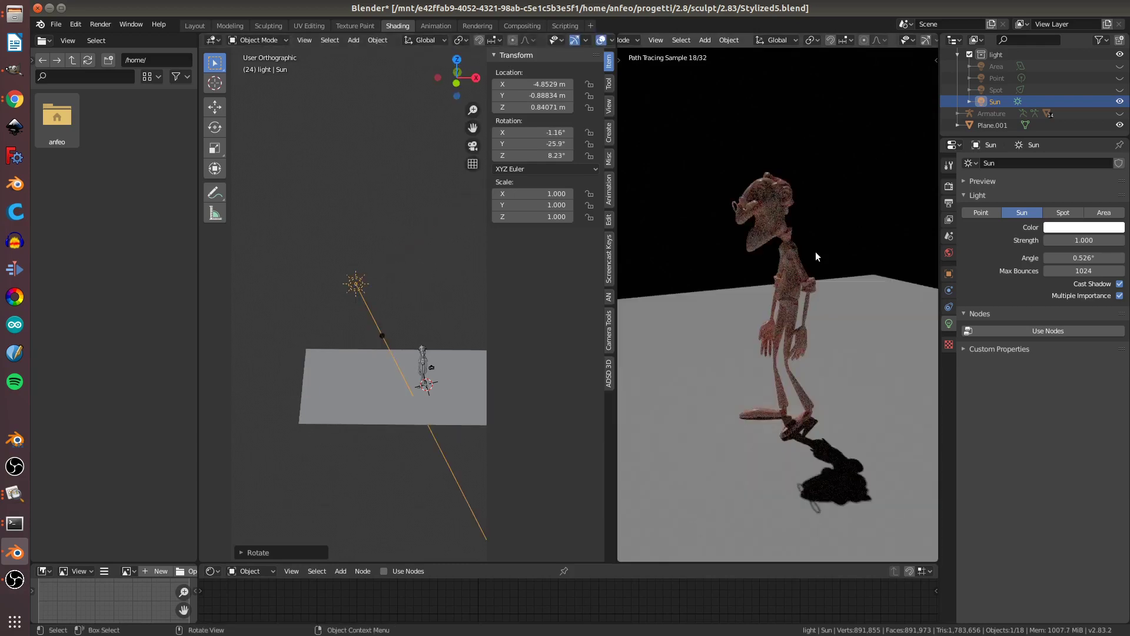
left_click(1093, 228)
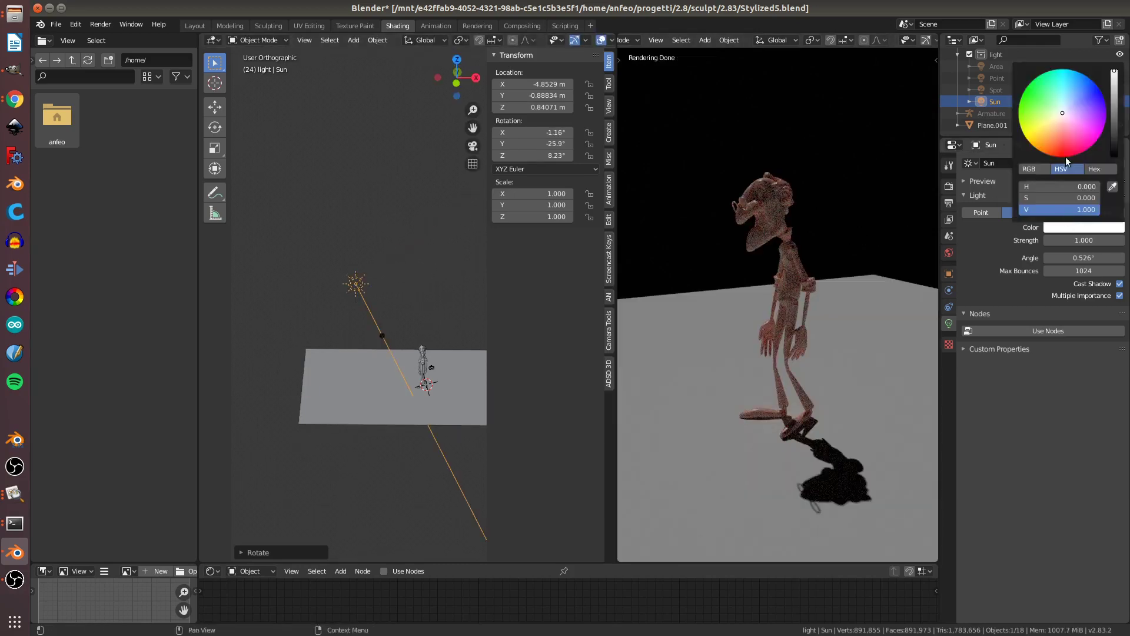
left_click(1058, 117)
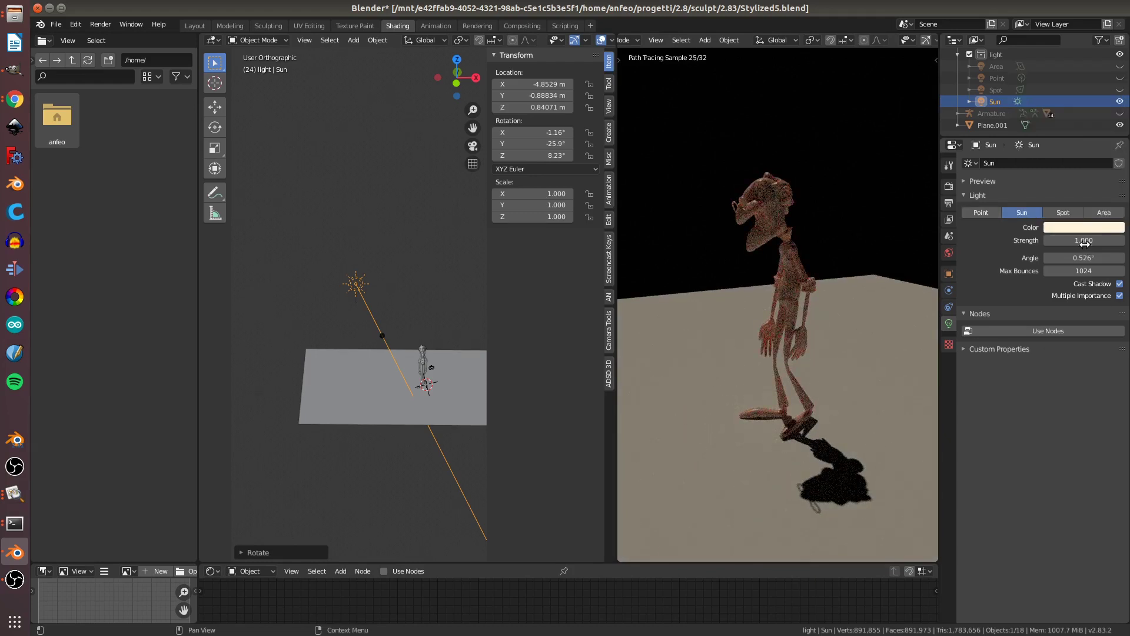
Step: Set sun strength 2.640 and angle 15.7°, check the preview, then hide the sun
left_click_drag(1071, 241, 1118, 241)
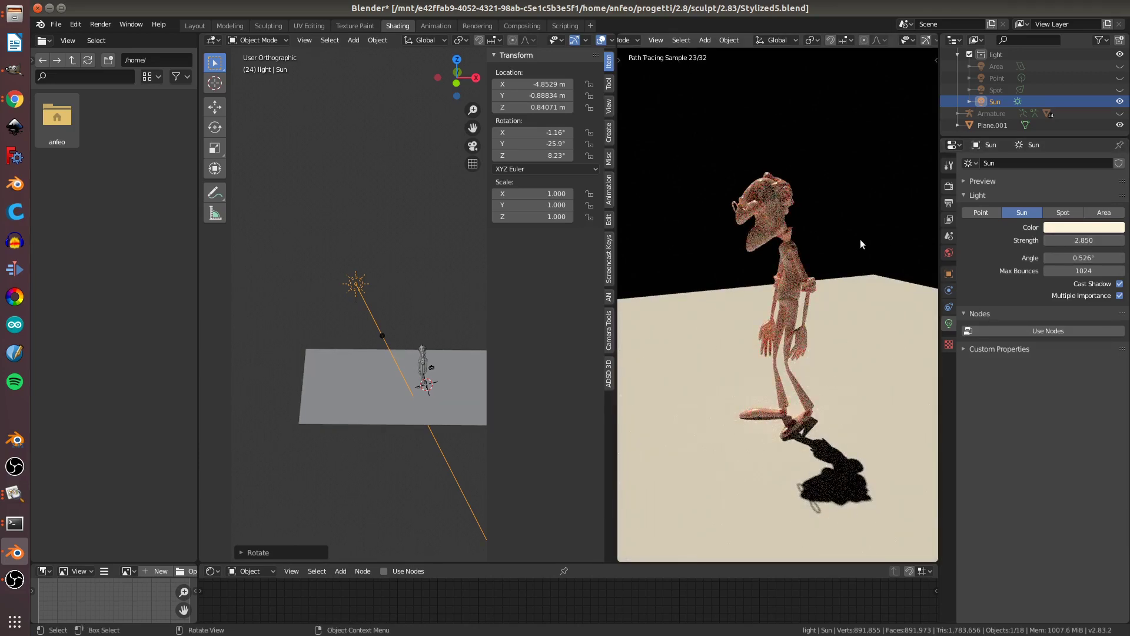
mouse_move(1089, 240)
left_mouse_down()
mouse_move(1077, 241)
mouse_move(1100, 258)
mouse_move(1065, 257)
mouse_move(1101, 258)
mouse_move(1081, 257)
mouse_move(1090, 258)
left_mouse_up()
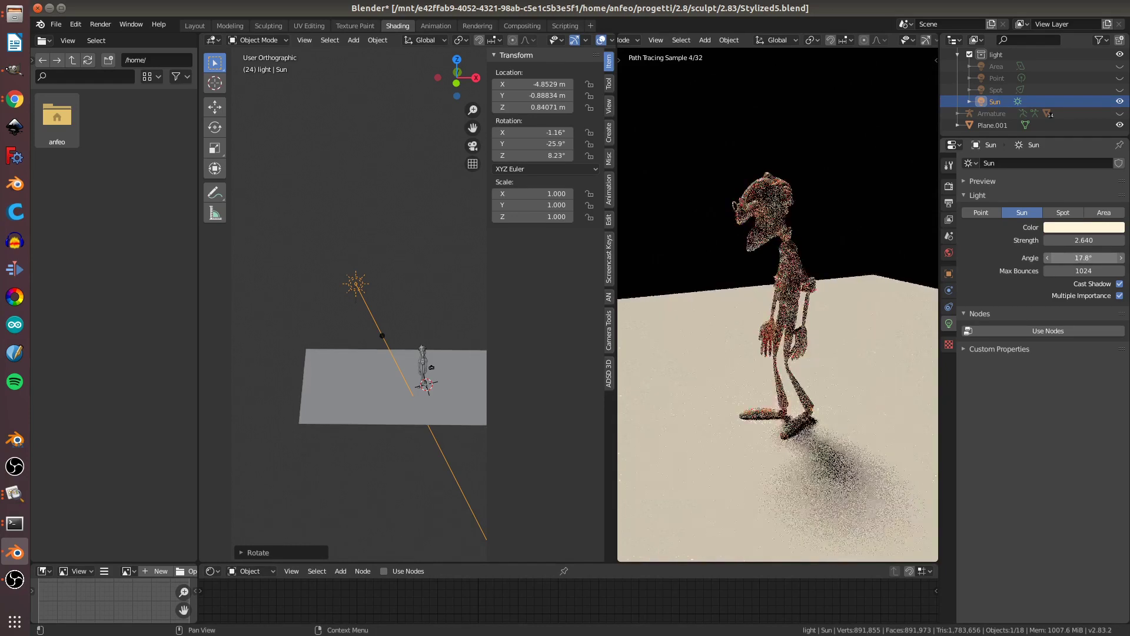
left_click_drag(1083, 258, 1078, 258)
middle_click_drag(782, 235, 826, 215)
scroll(788, 192, "up", 3)
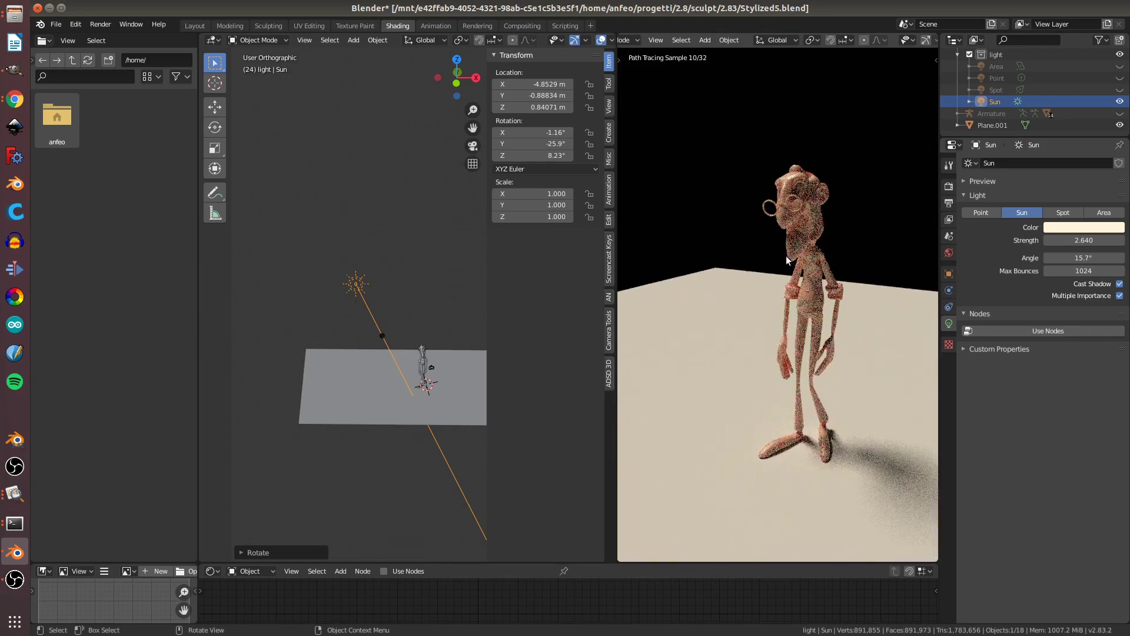
middle_click_drag(790, 287, 799, 287)
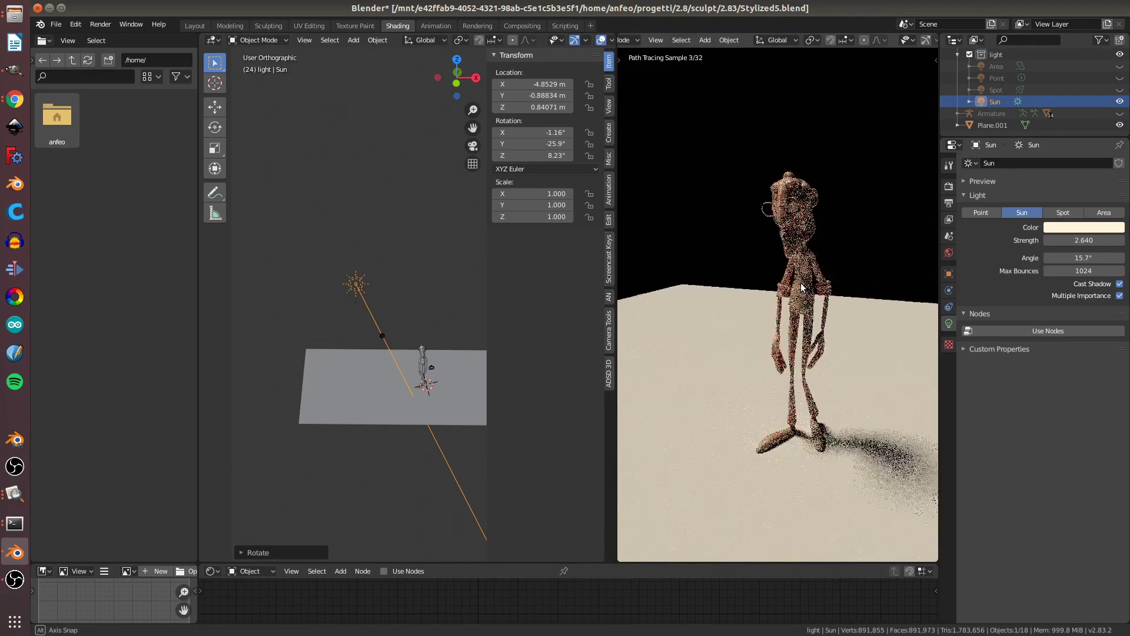
left_click(1120, 101)
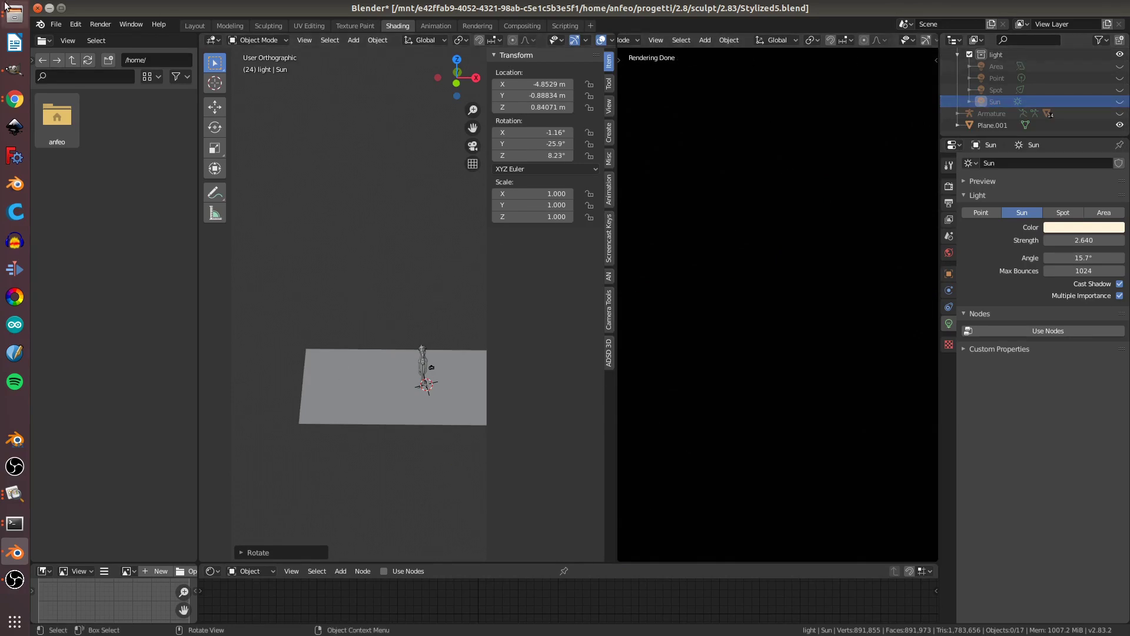
Step: Show the area light, lower it over the floor, and bring up the still-life reference in Chrome
left_click(1118, 66)
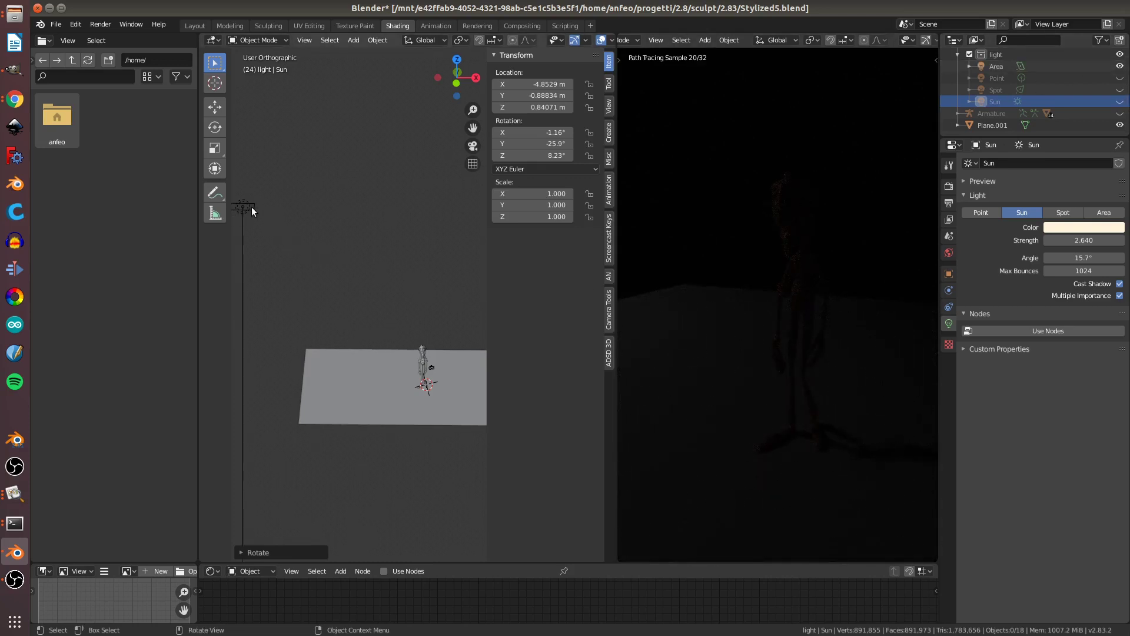
left_click_drag(252, 206, 392, 324)
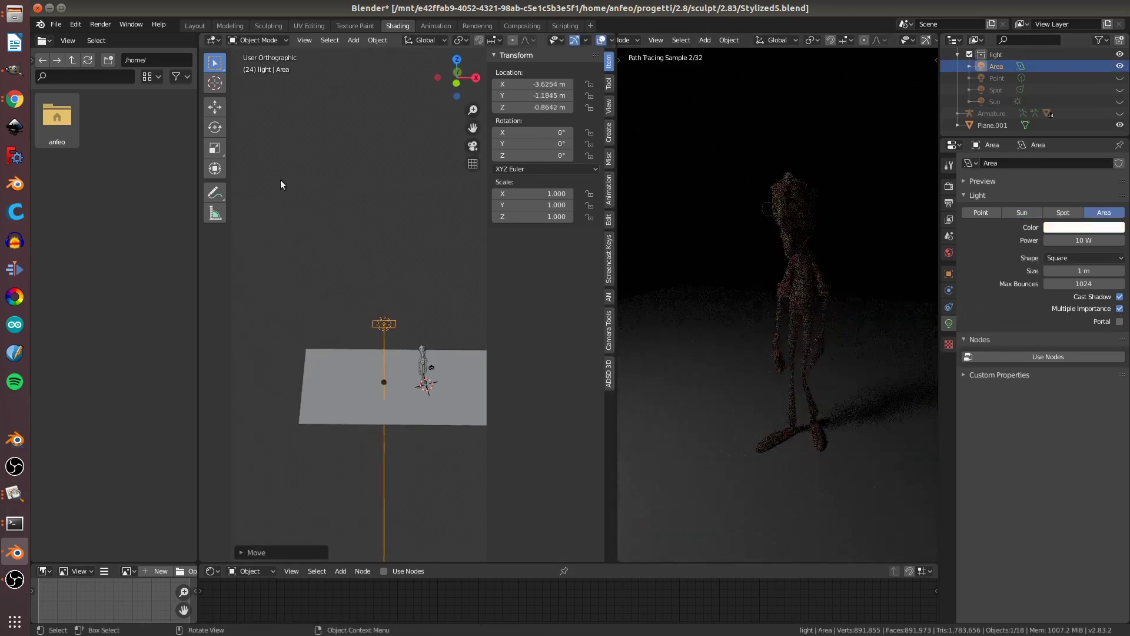
left_click(15, 99)
left_click(104, 171)
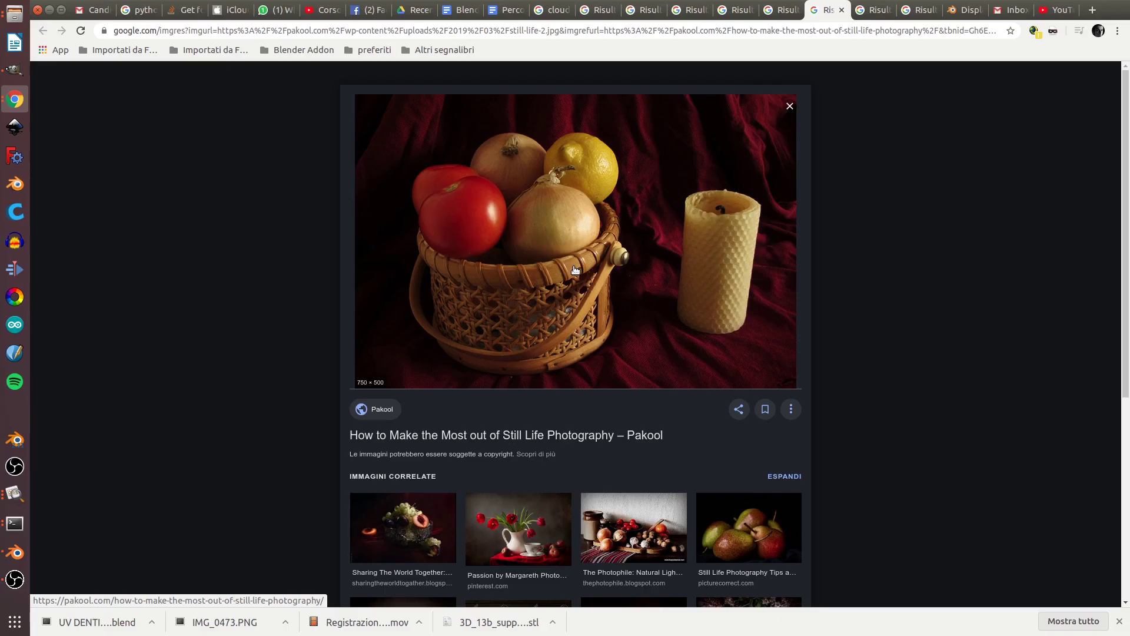
Step: Scroll through the Google Images still-life reference photo
scroll(575, 270, "down", 1)
scroll(575, 270, "down", 2)
scroll(575, 271, "down", 1)
scroll(573, 266, "up", 3)
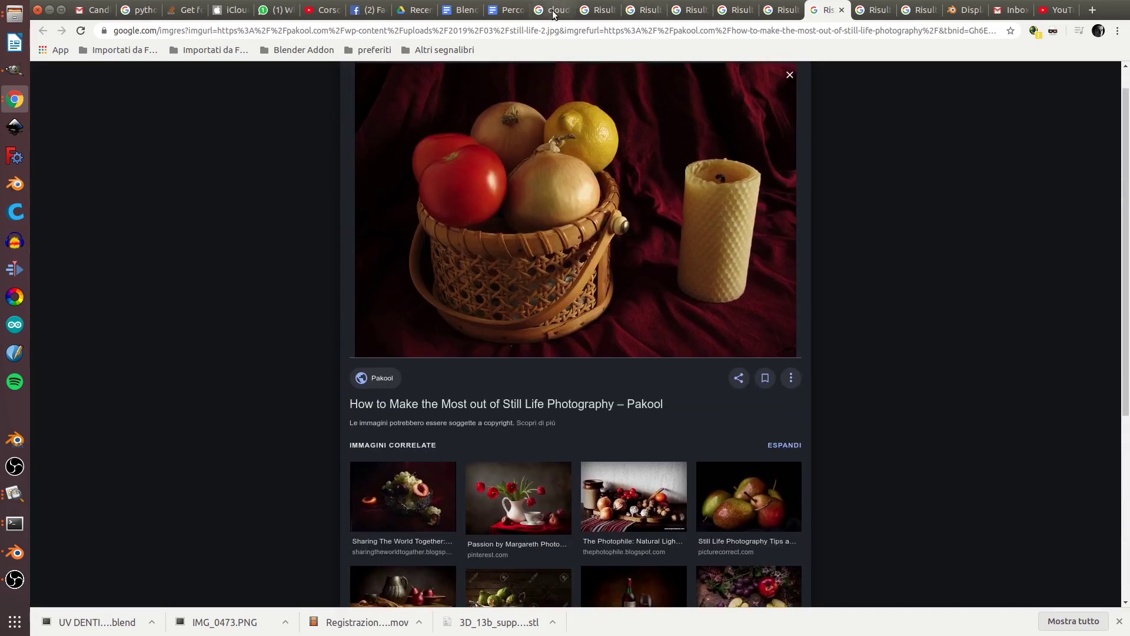
scroll(540, 261, "down", 1)
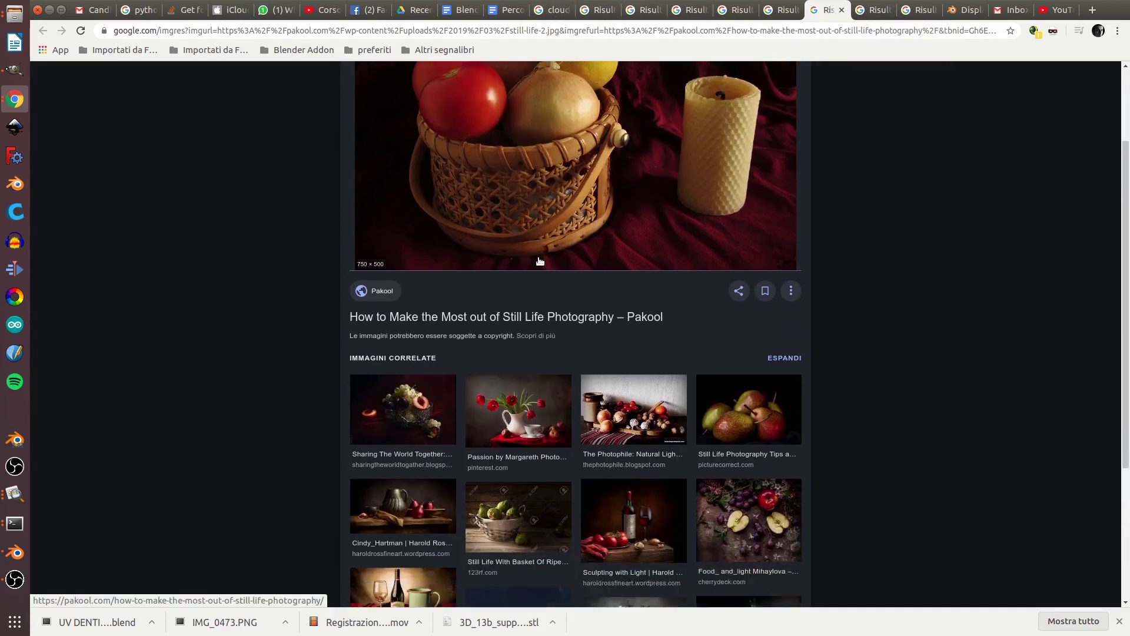
scroll(540, 260, "down", 3)
scroll(540, 260, "up", 2)
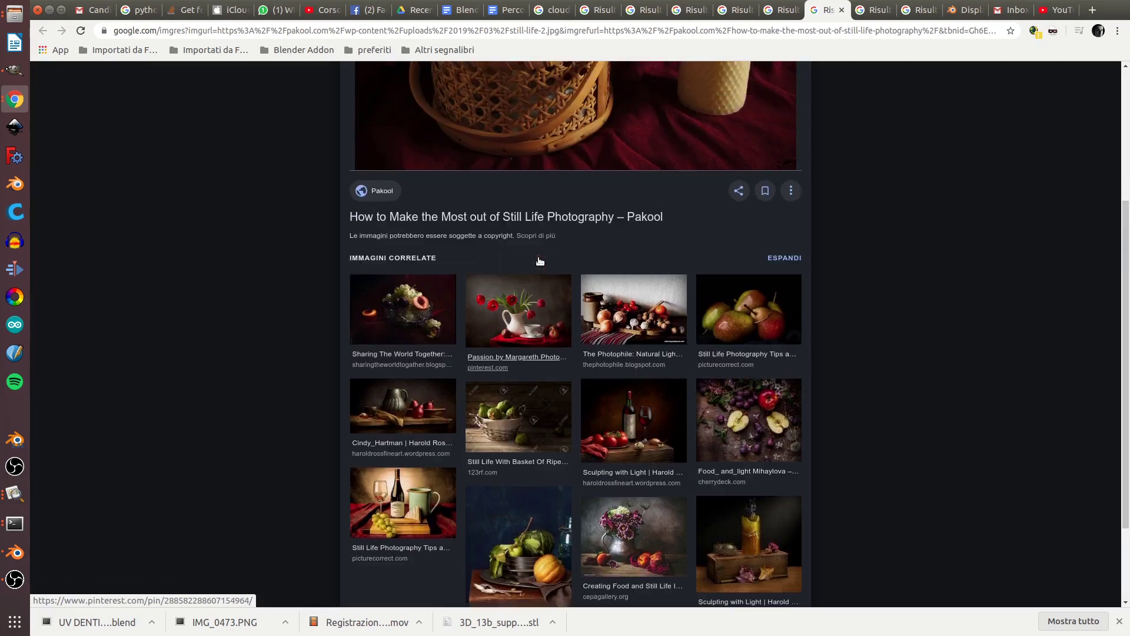
scroll(539, 261, "up", 3)
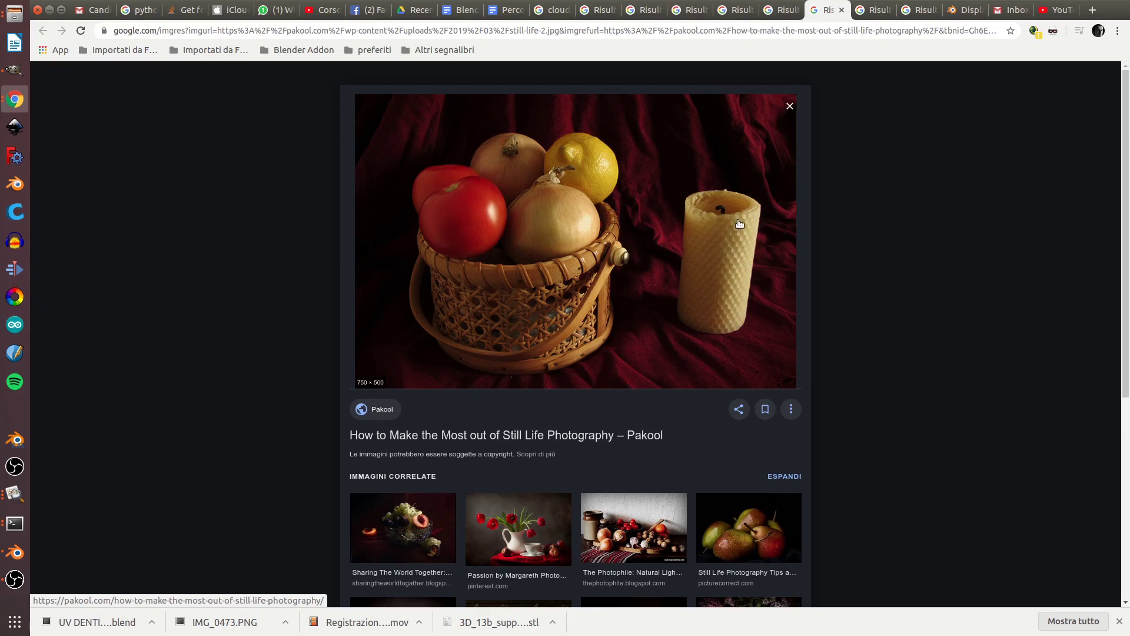
Step: Compare the seascape and wine-bottles reference tabs, then return to Blender
key("ctrl+Tab")
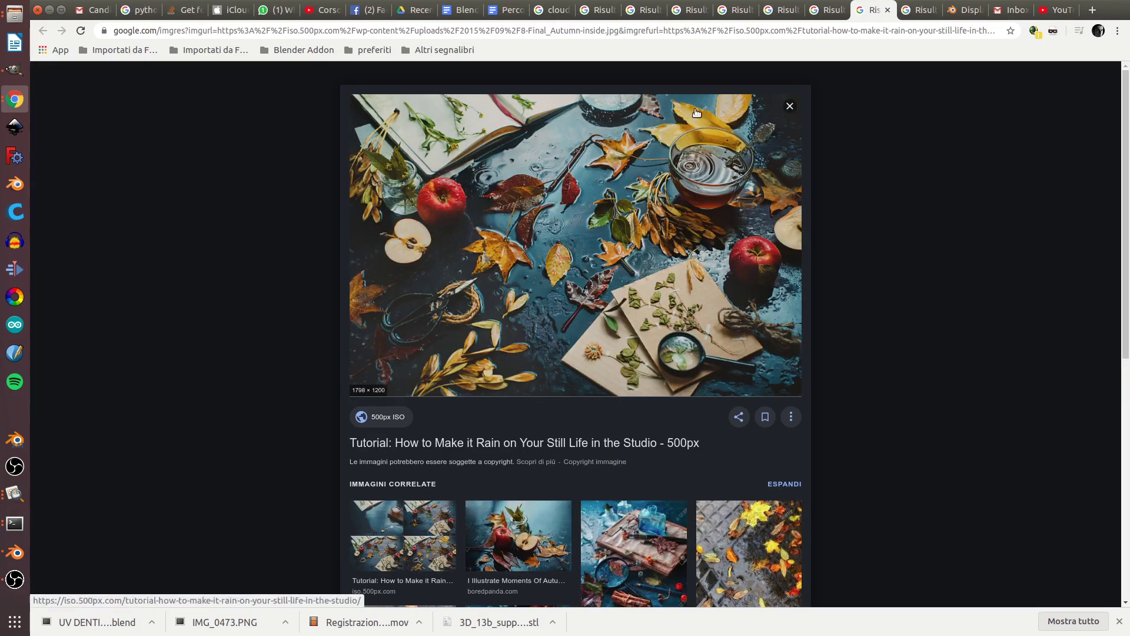
left_click(915, 9)
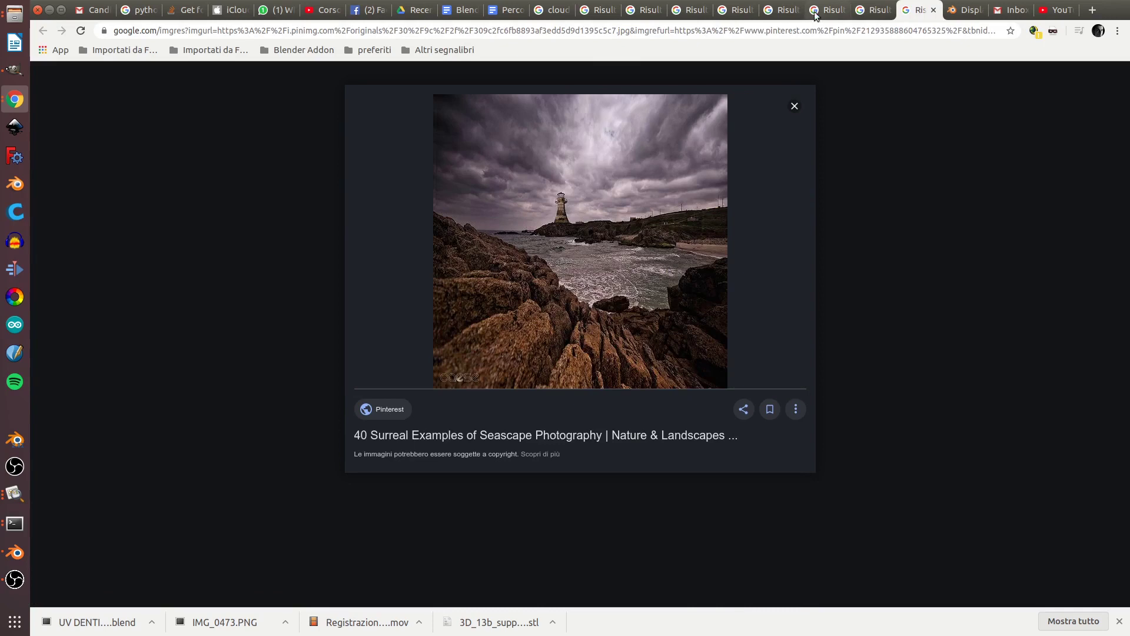
left_click(815, 12)
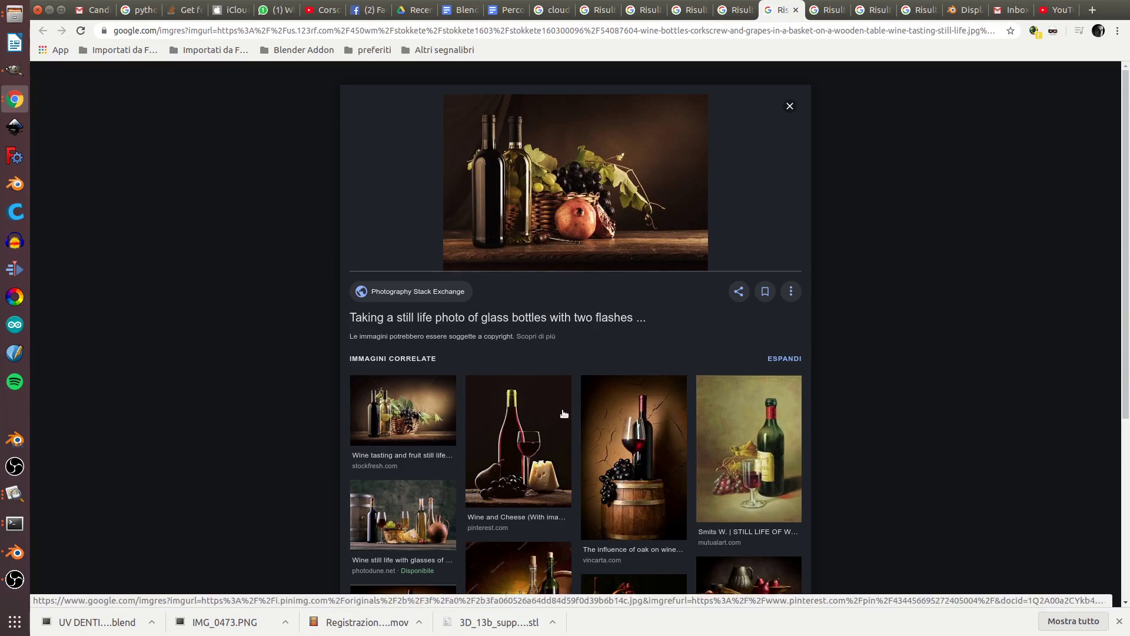
scroll(568, 418, "down", 3)
scroll(489, 363, "up", 2)
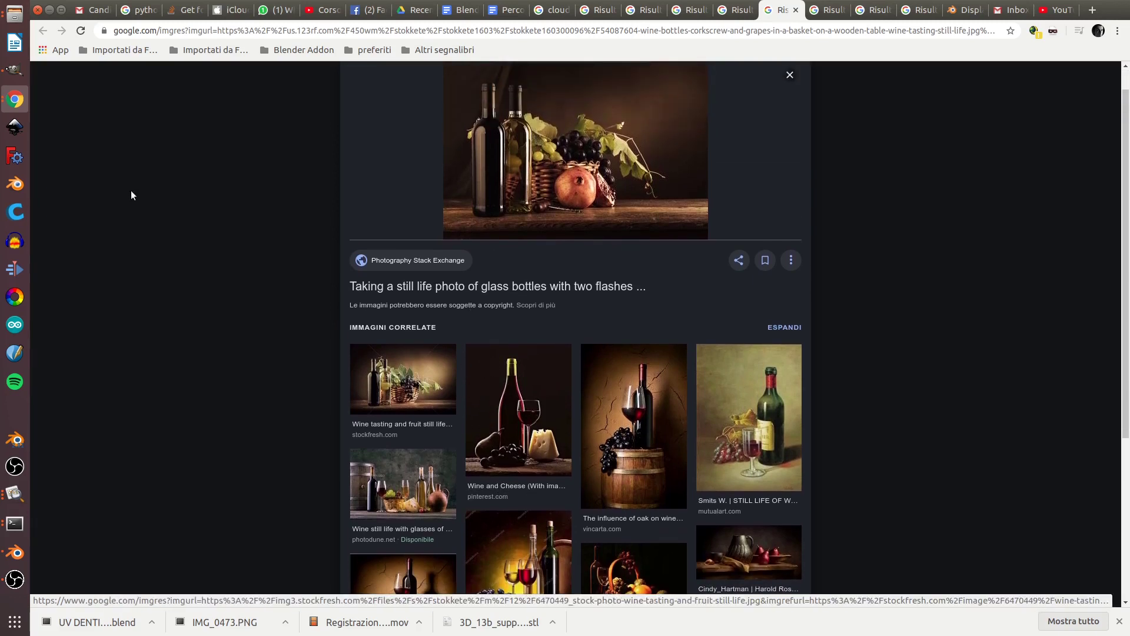
left_click(15, 551)
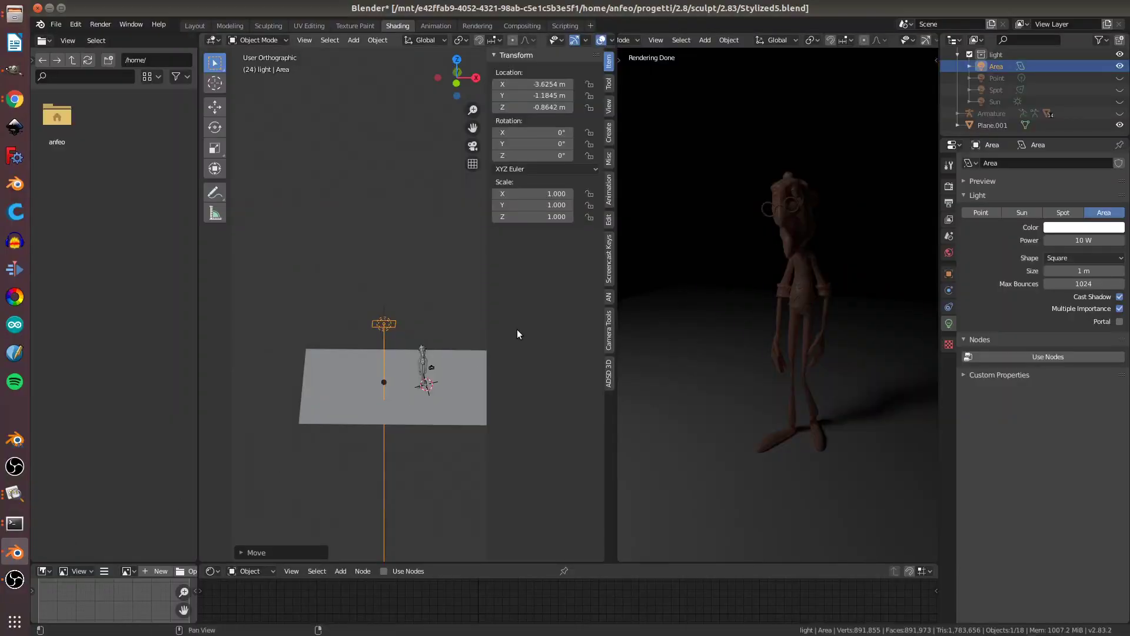
Step: Move the area light and rotate it -90° in front view
middle_click_drag(395, 343, 376, 282)
key("g")
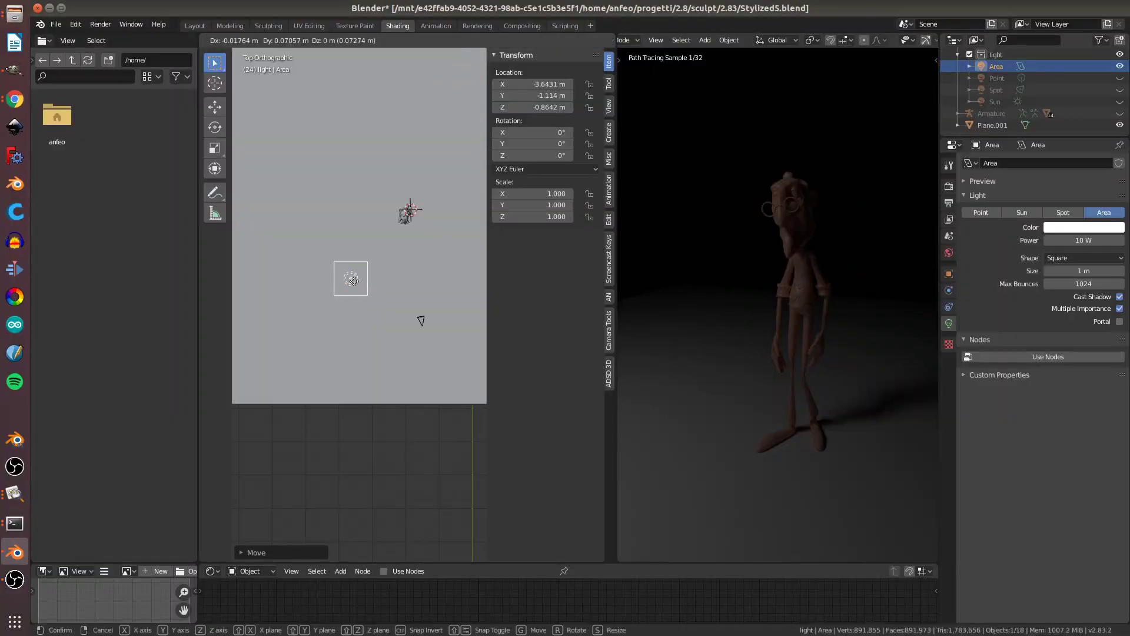
left_click(357, 223)
key("KP_1")
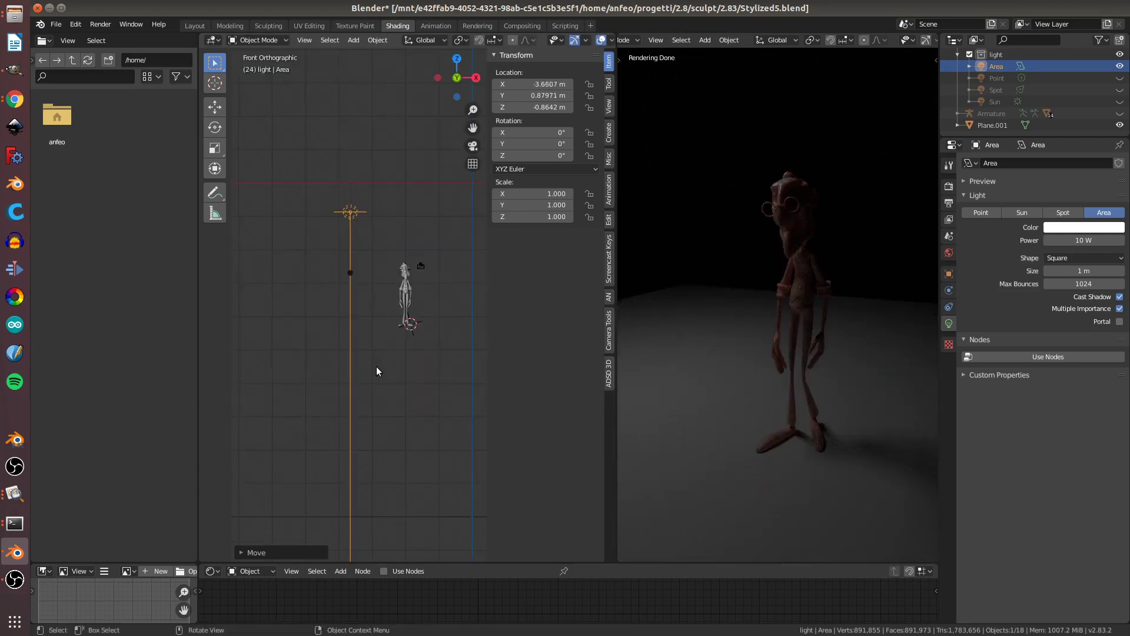
type("r90-")
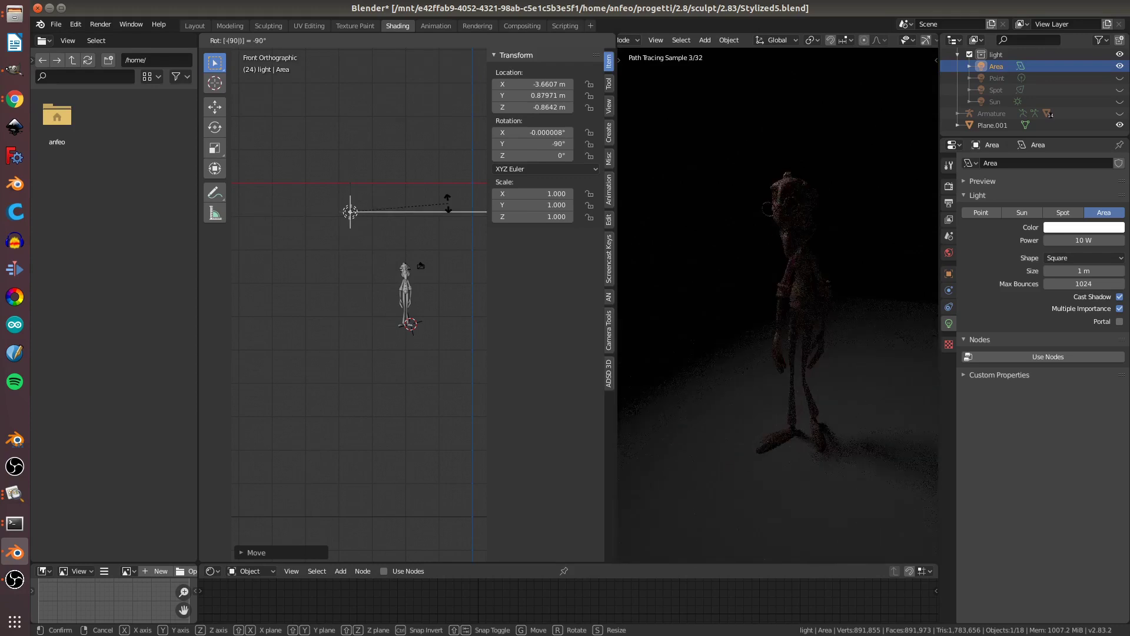
key("Return")
key("g")
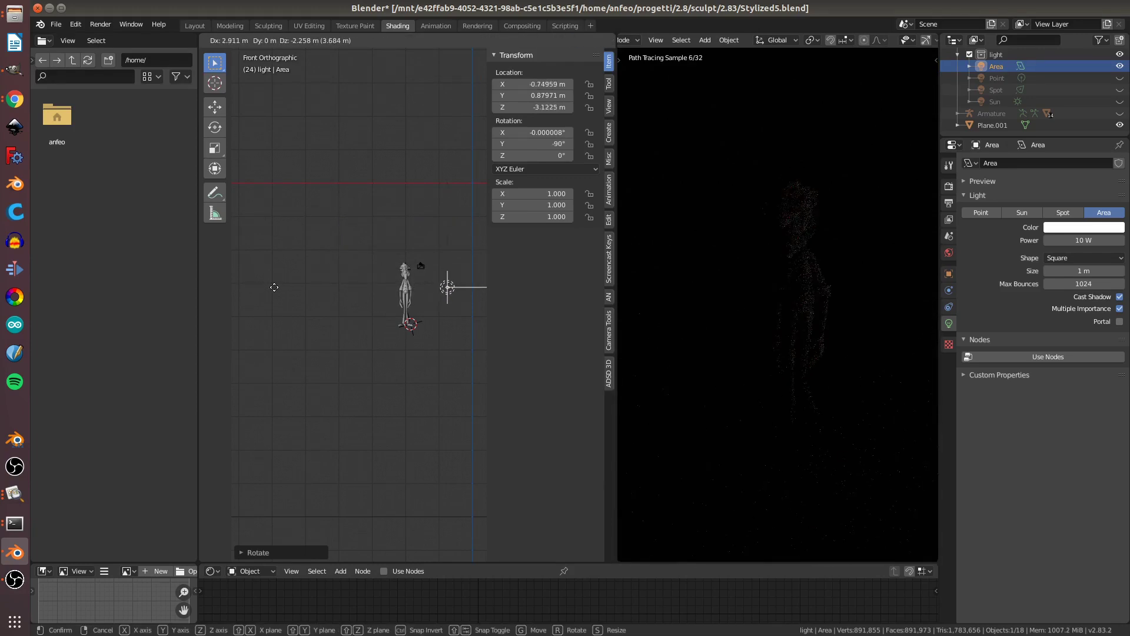
left_click(437, 298)
Step: Place the area light at the character's left and tilt it 10.2° toward him
key("g")
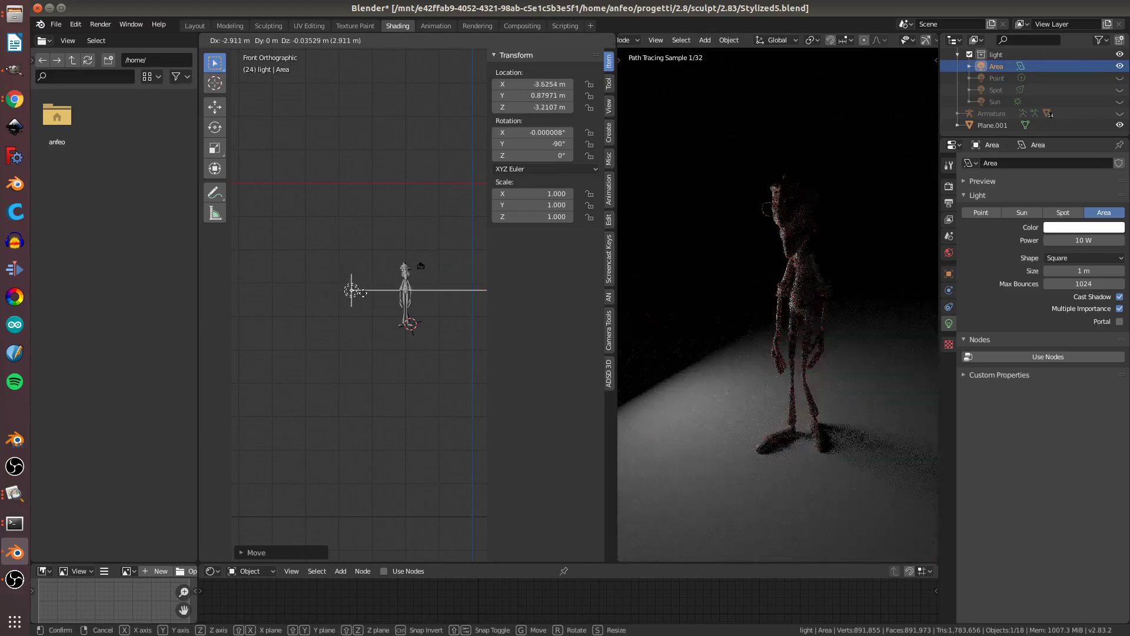
left_click(362, 292)
key("KP_7")
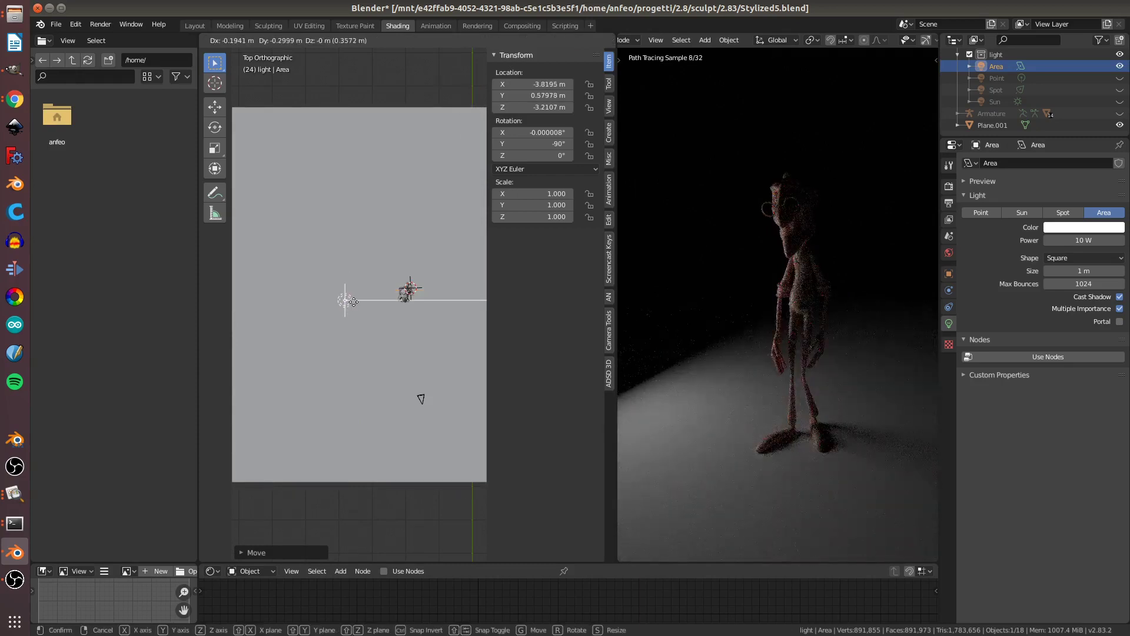
key("r")
left_click(424, 314)
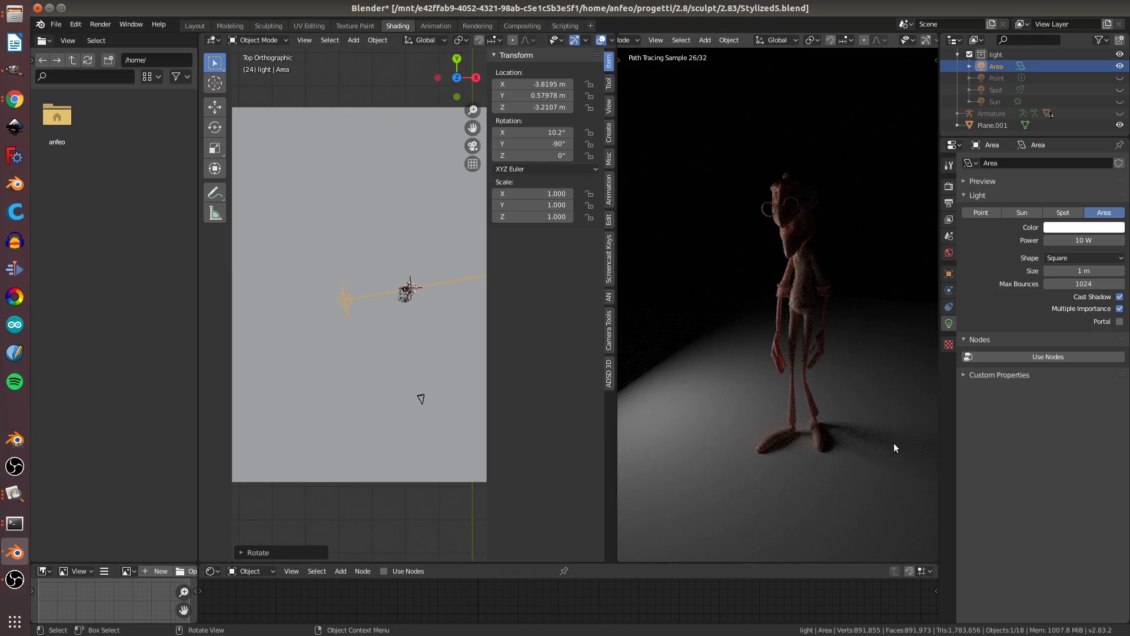
scroll(791, 257, "up", 2)
scroll(793, 280, "up", 3)
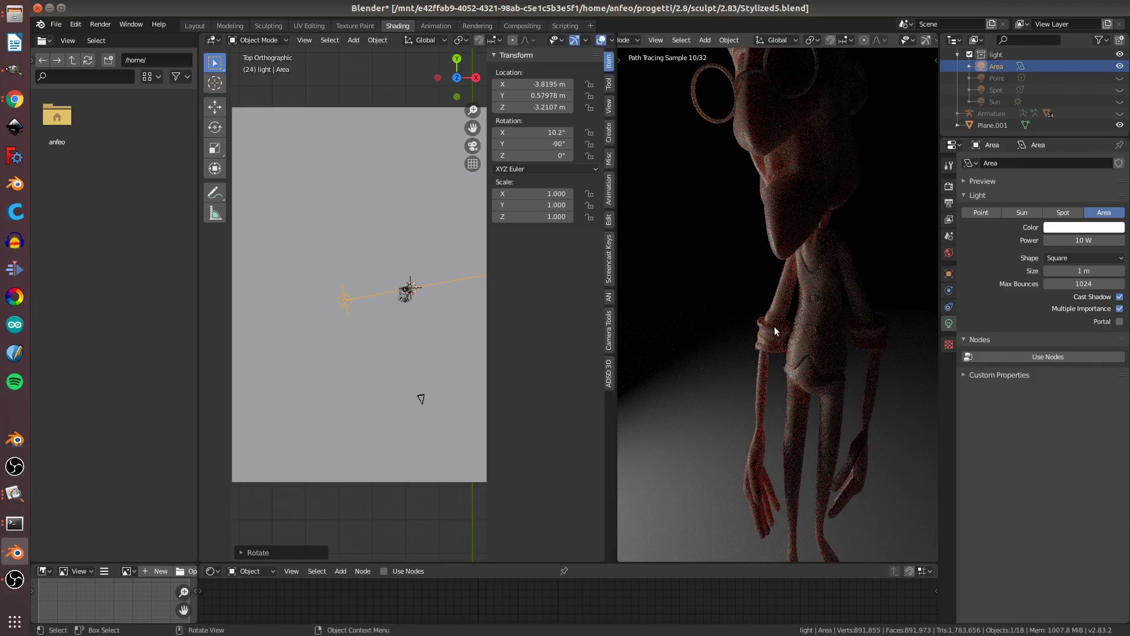
scroll(793, 447, "down", 3)
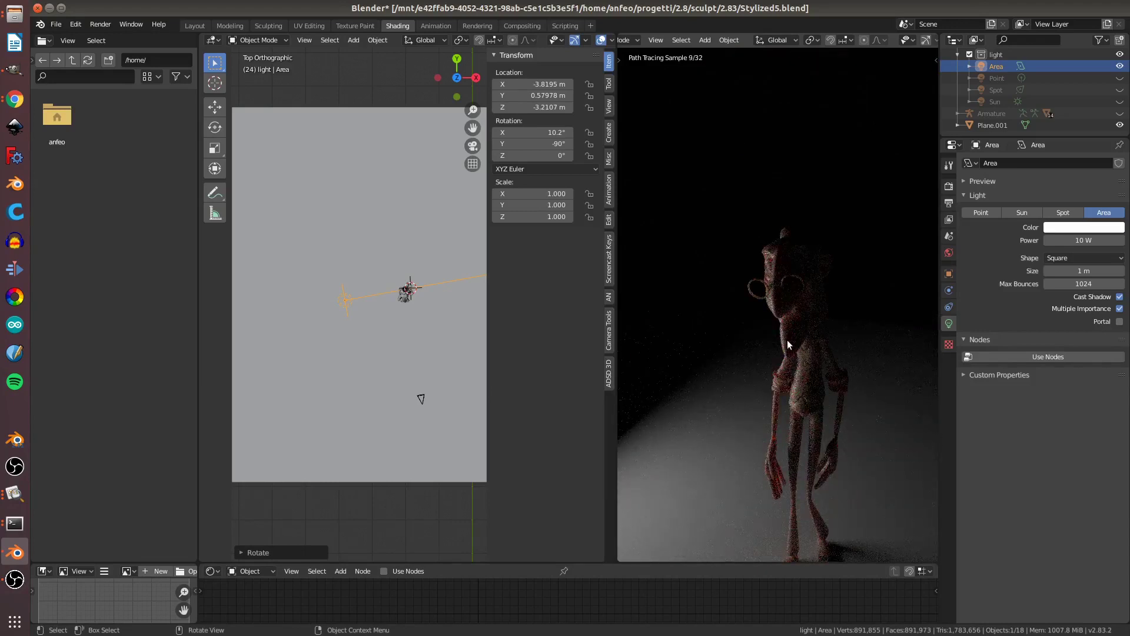
middle_click_drag(786, 340, 764, 251, "shift")
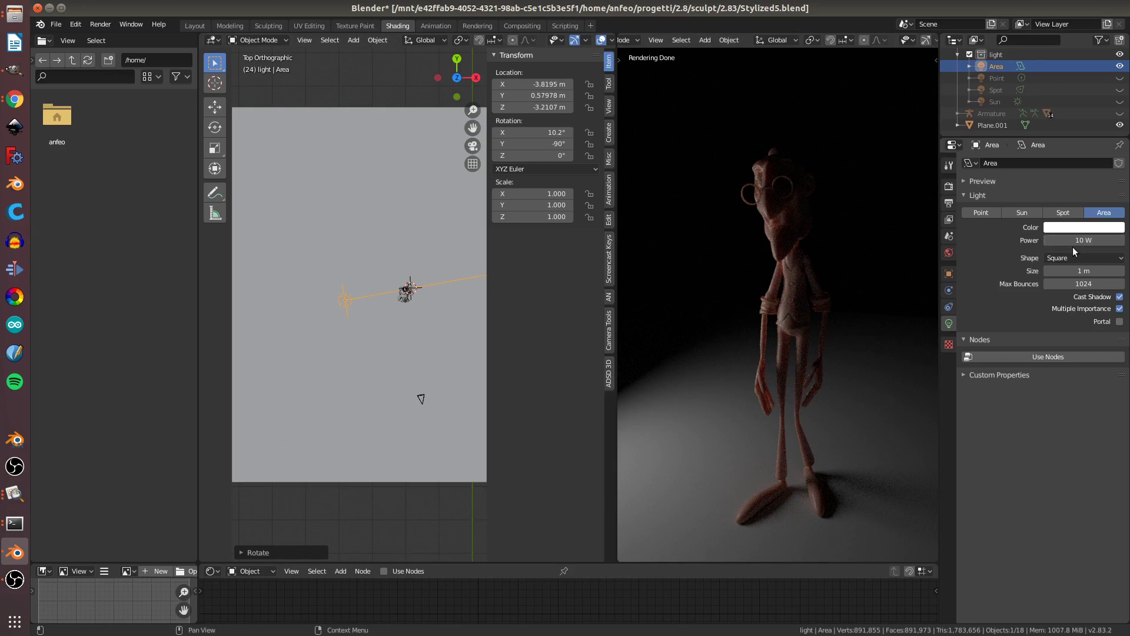
middle_click_drag(373, 330, 337, 280)
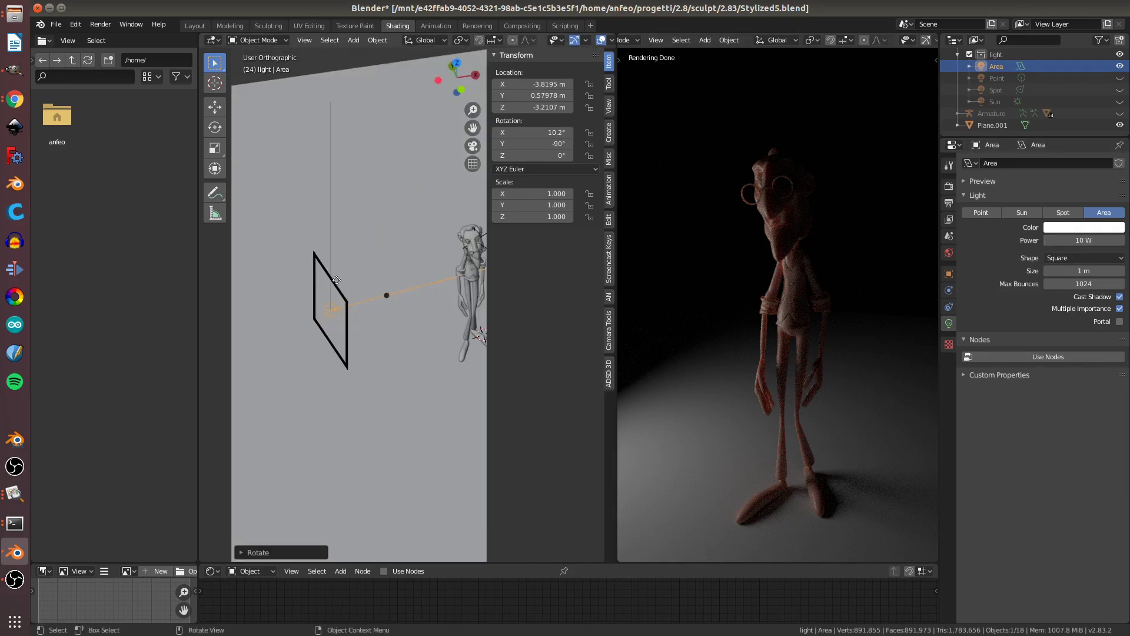
Step: Enlarge the area light's size to about 3.87 m
left_click(1079, 270)
key("Return")
mouse_move(1079, 270)
left_mouse_down()
mouse_move(1106, 270)
mouse_move(1082, 270)
left_mouse_up()
mouse_move(422, 231)
middle_mouse_down()
mouse_move(316, 267)
mouse_move(393, 241)
mouse_move(404, 221)
mouse_move(320, 252)
middle_mouse_up()
mouse_move(1083, 270)
left_mouse_down()
mouse_move(1101, 270)
mouse_move(1084, 271)
left_mouse_up()
Step: Make the area light a rectangle with a 1.24 m Y size
left_click(1074, 258)
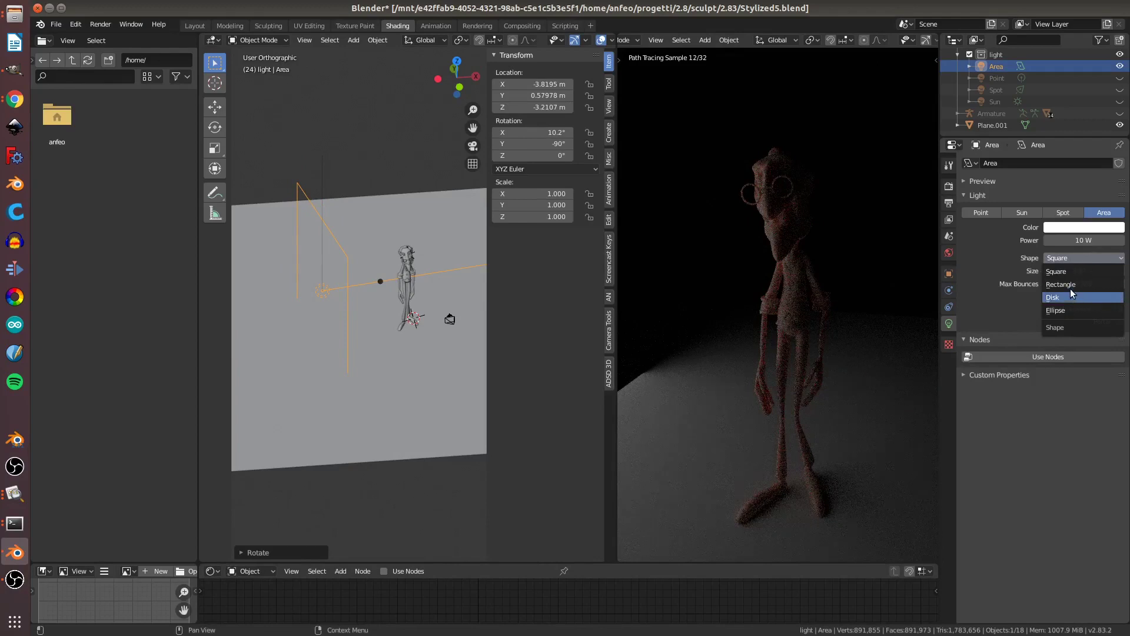
left_click(1068, 284)
left_click_drag(1082, 282, 1077, 282)
mouse_move(418, 243)
middle_mouse_down()
mouse_move(342, 266)
mouse_move(353, 265)
middle_mouse_up()
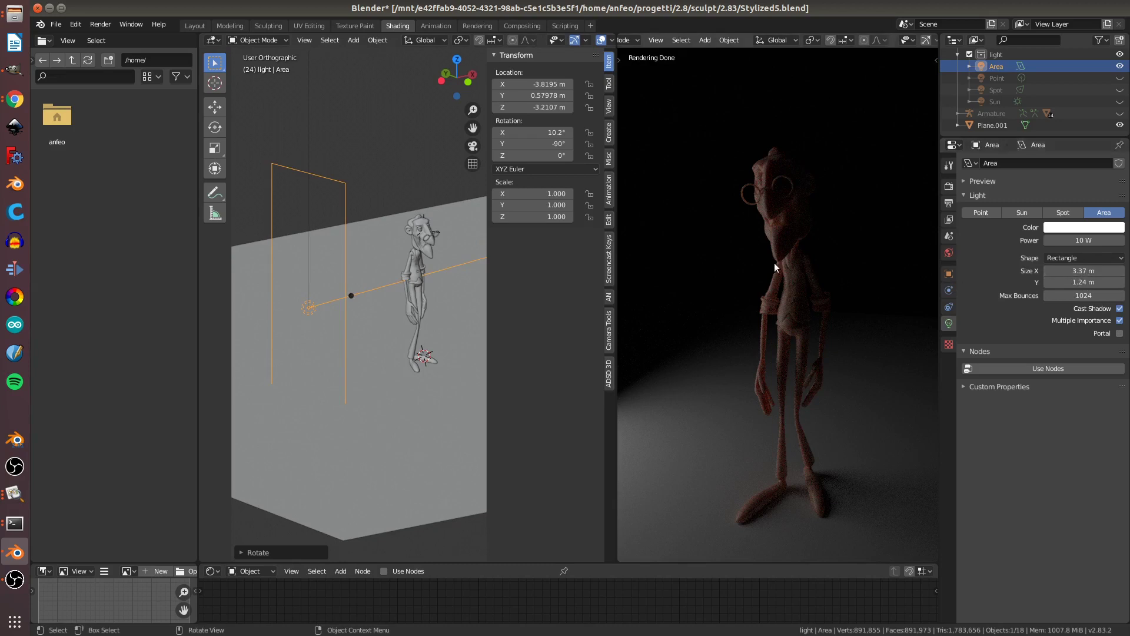
scroll(369, 288, "down", 5)
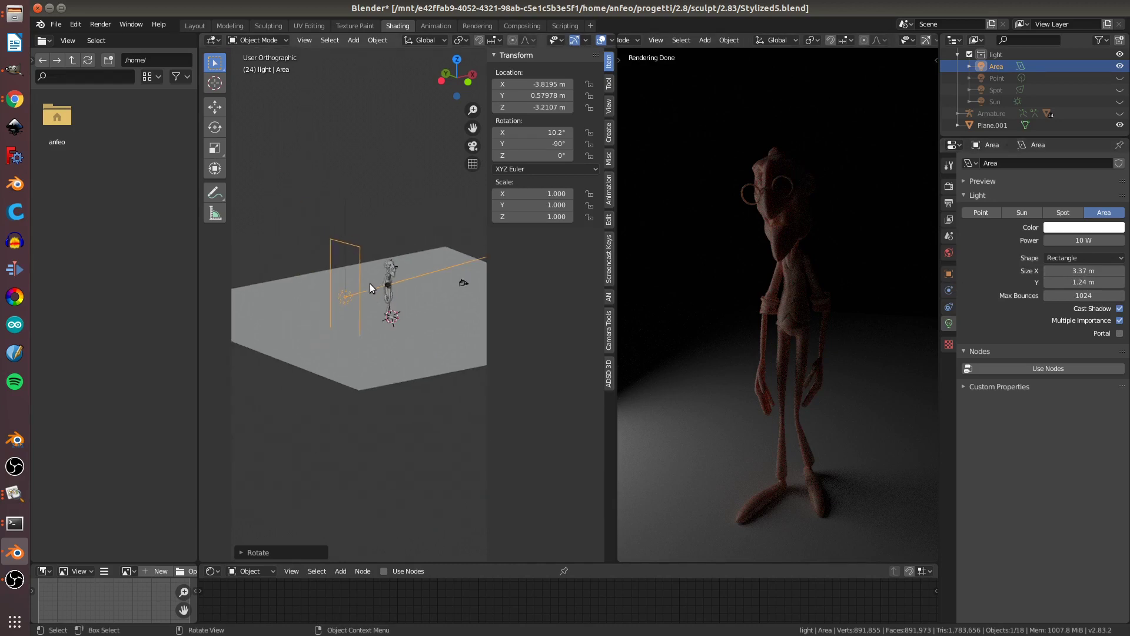
Step: In top view, duplicate the area light and rotate and move the copy across the character
key("KP_7")
scroll(370, 278, "down", 2)
middle_click_drag(364, 284, 307, 287, "shift")
scroll(310, 291, "up", 3)
key("shift+d")
key("r")
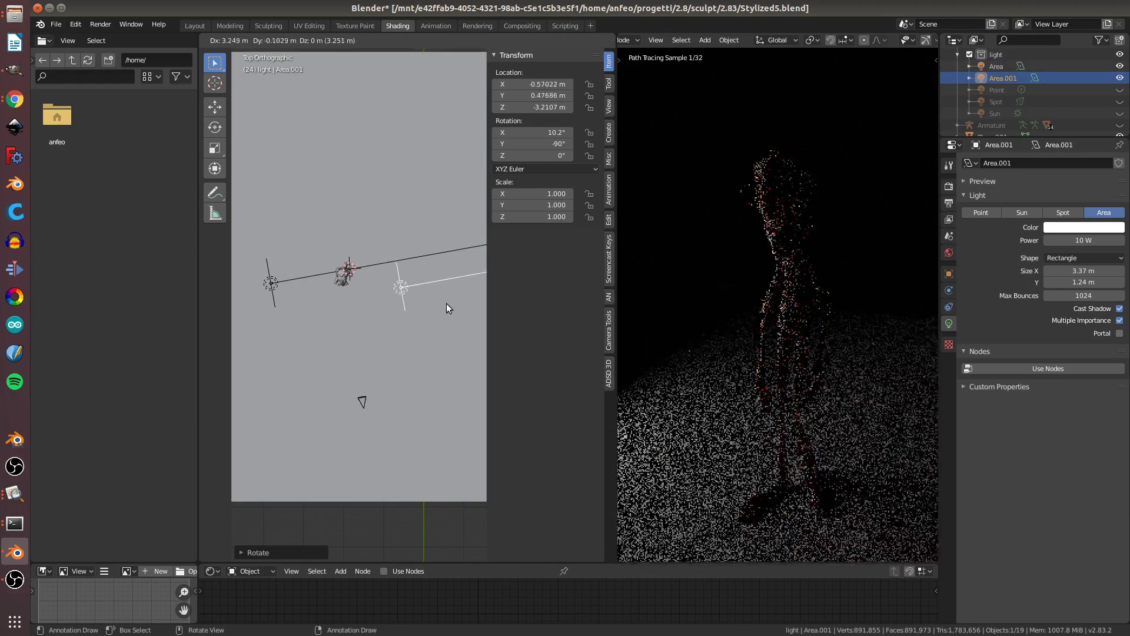
left_click(411, 292)
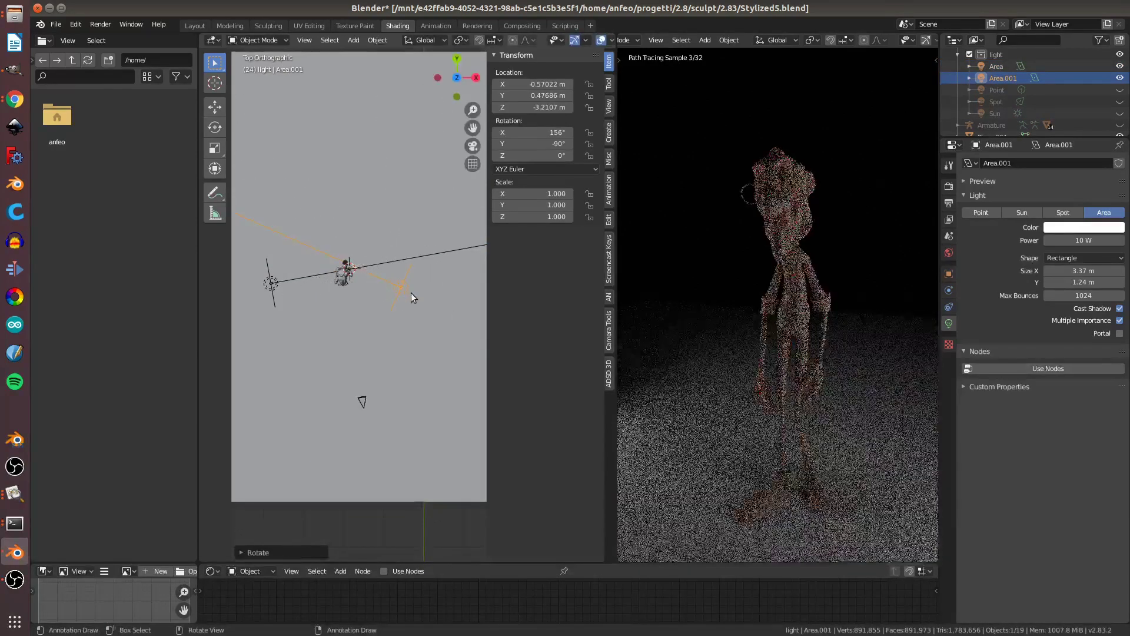
key("g")
left_click(436, 350)
key("r")
left_click(423, 320)
key("r")
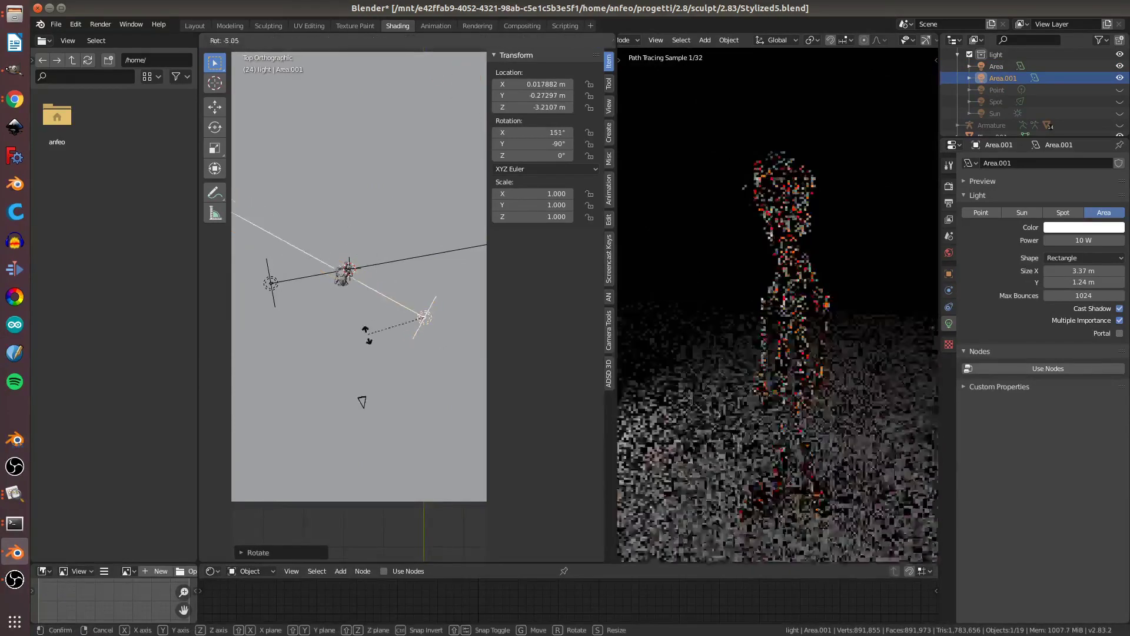
left_click(365, 403)
Step: Turn the second light to 211° X, settle it near X -0.73 m, and raise power to 43.8 W
key("g")
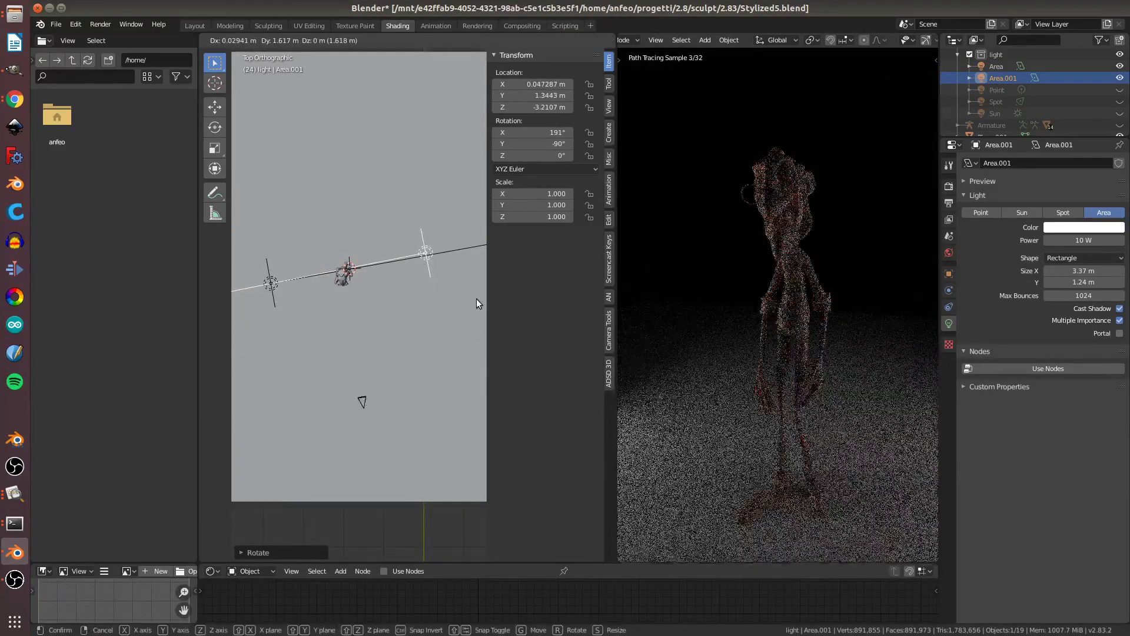
left_click(476, 299)
key("r")
left_click(432, 266)
key("r")
left_click(435, 214)
key("g")
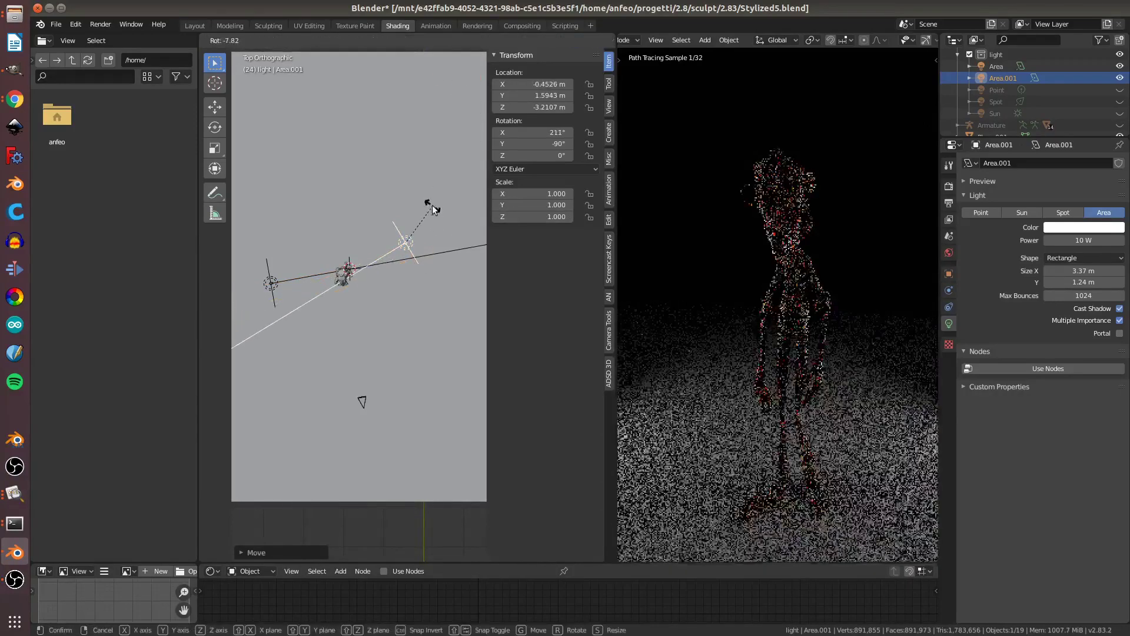
left_click(408, 220)
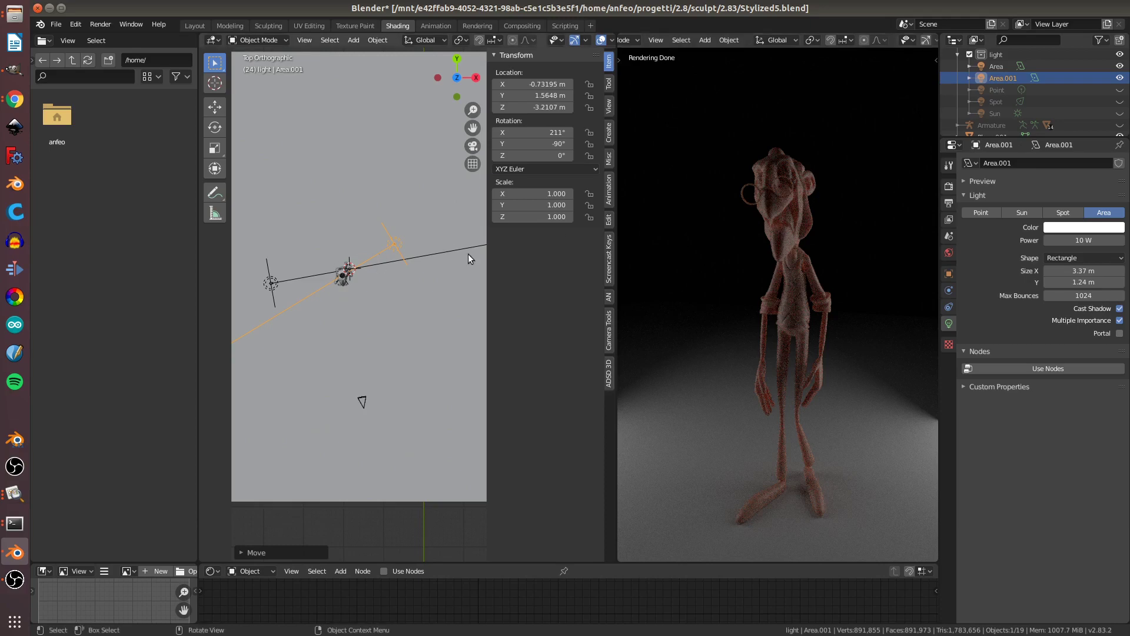
left_click_drag(1077, 240, 1095, 240)
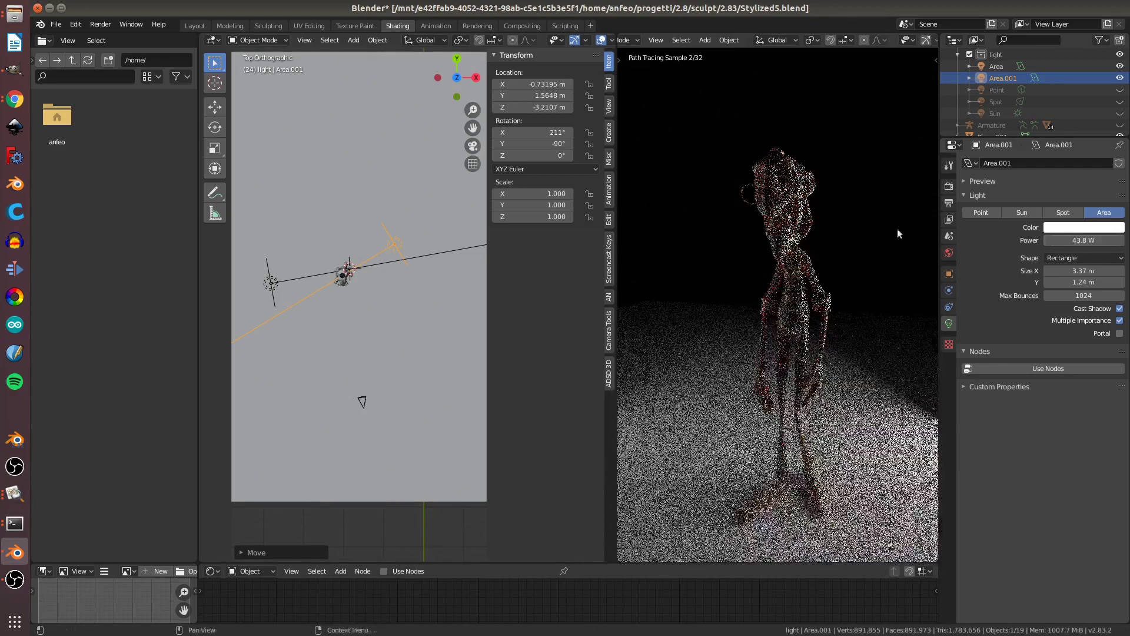